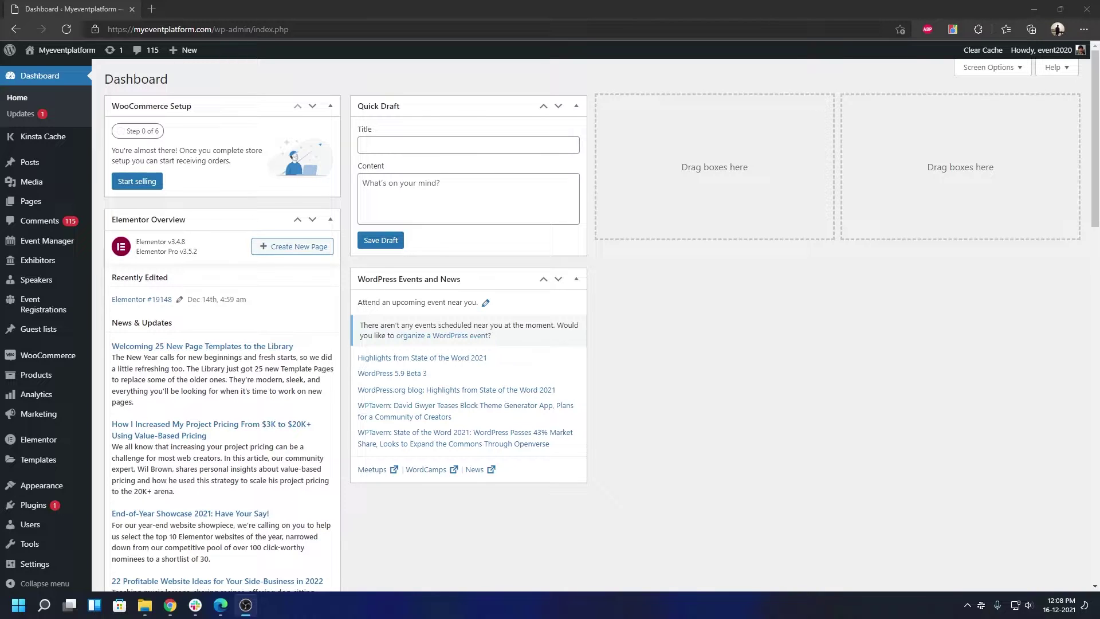
Step: Open the wp-eventmanager.com home page in a new browser tab
left_click(150, 9)
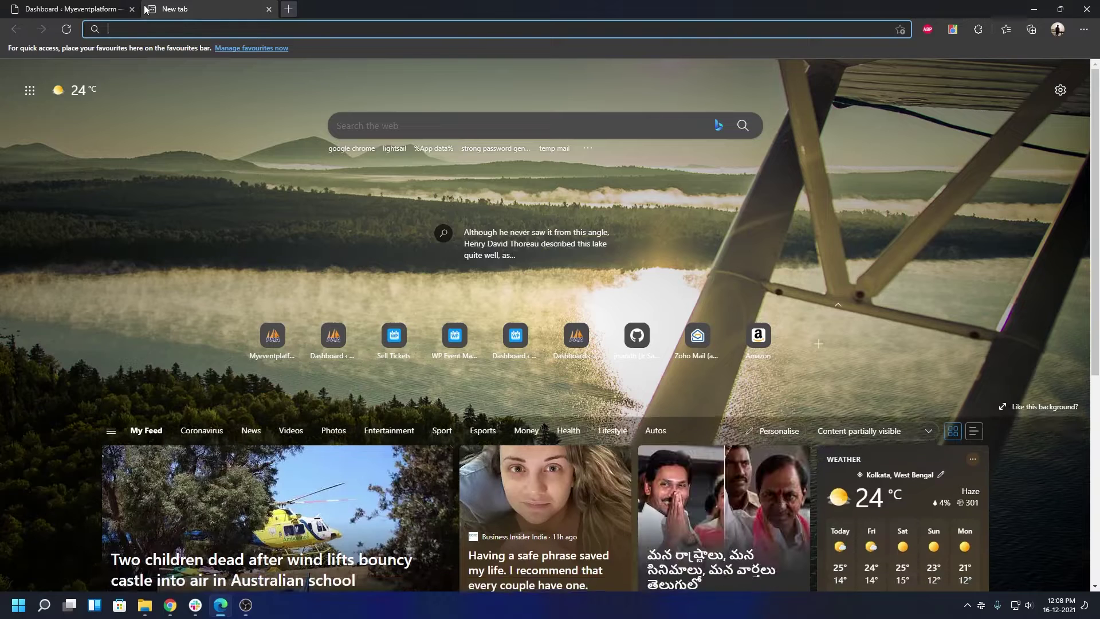
type("wp-eventmanager.com")
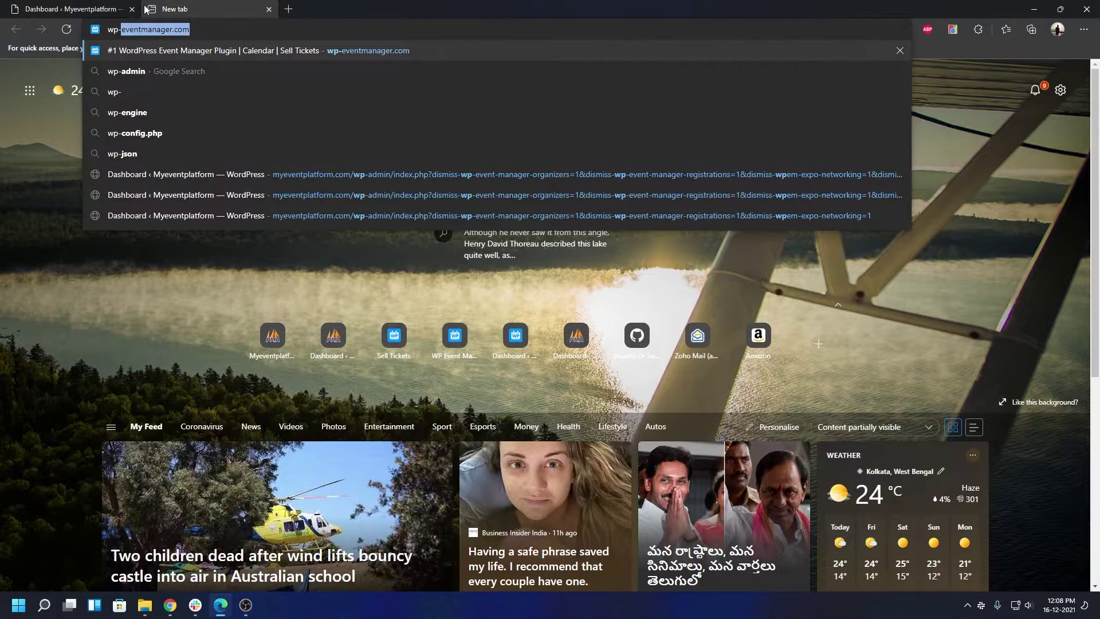
key("Right")
type("/kno")
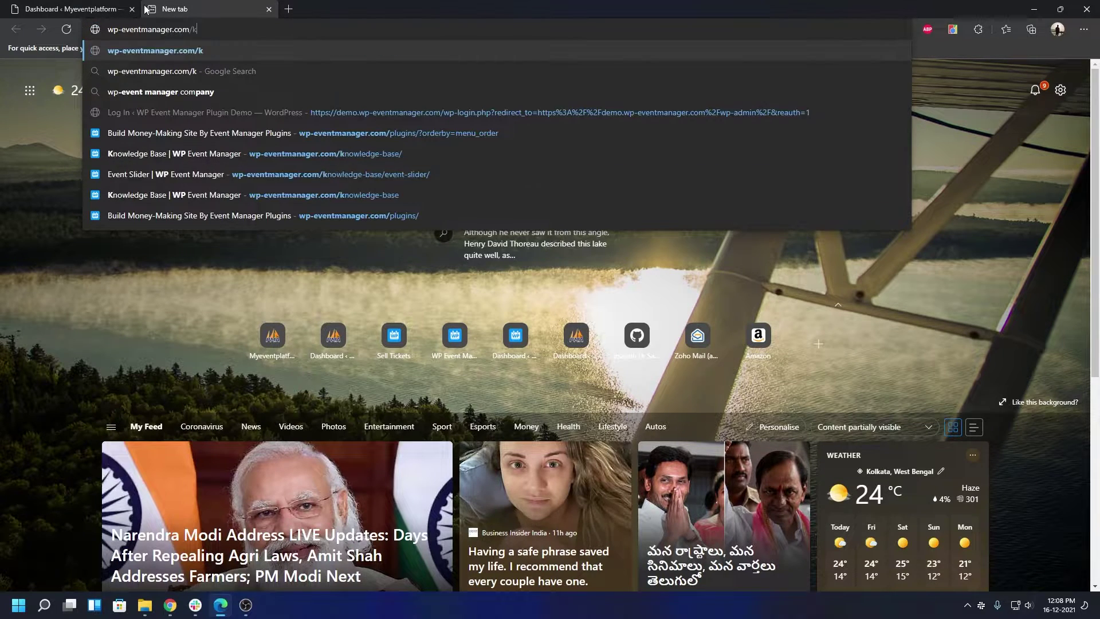
key("BackSpace")
key("BackSpace")
key("BackSpace")
key("BackSpace")
key("Return")
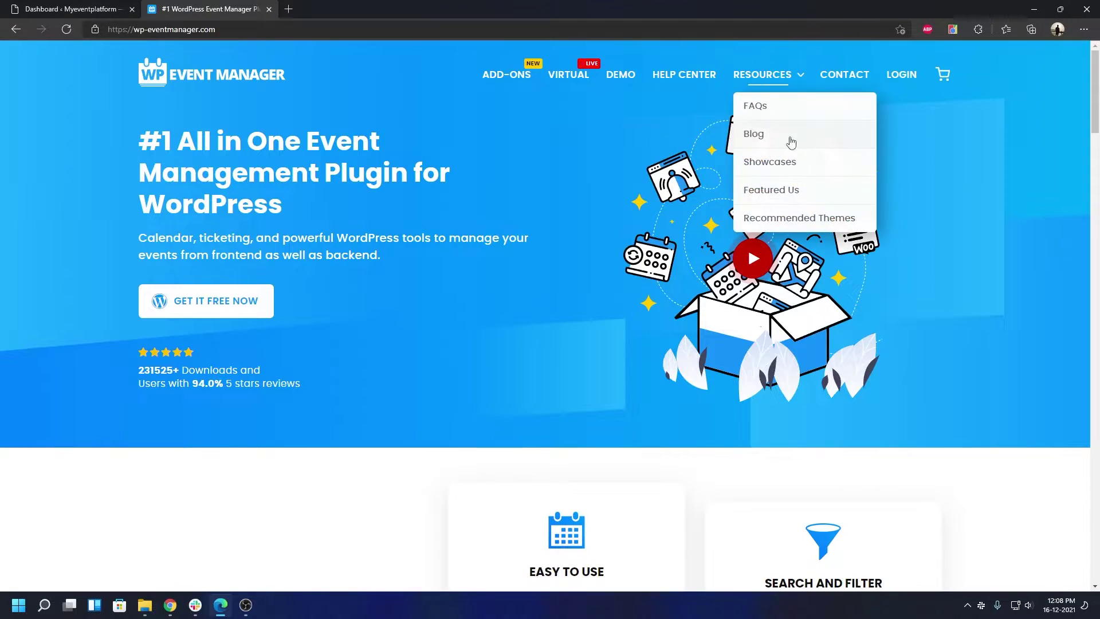
Step: Open the Event Slider add-on article from the help center's knowledge base
left_click(684, 74)
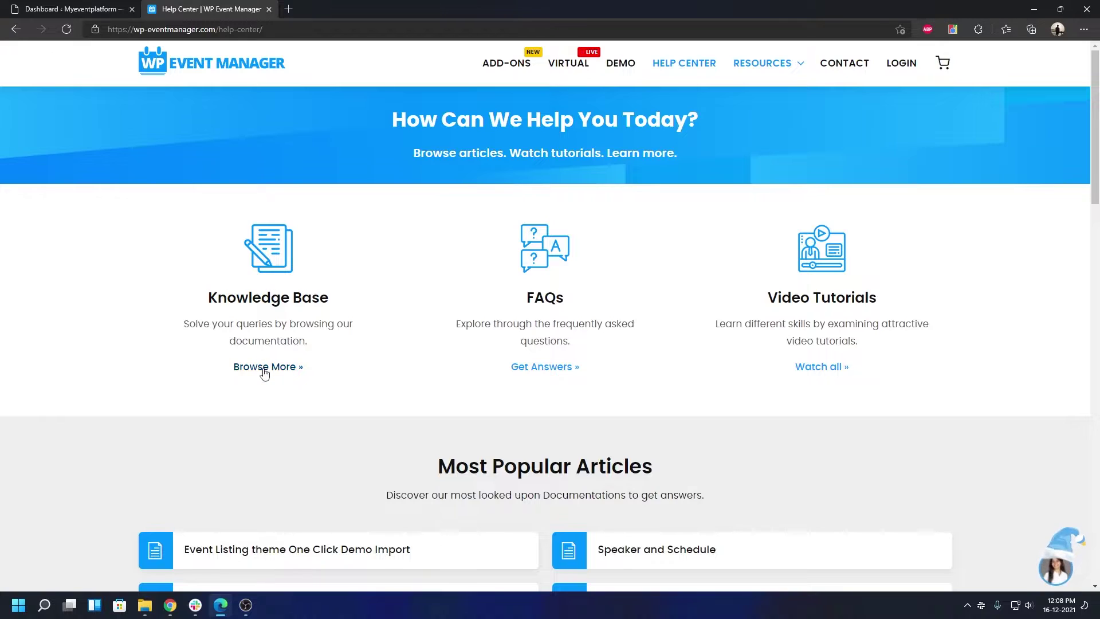
left_click(266, 370)
scroll(284, 363, "down", 8)
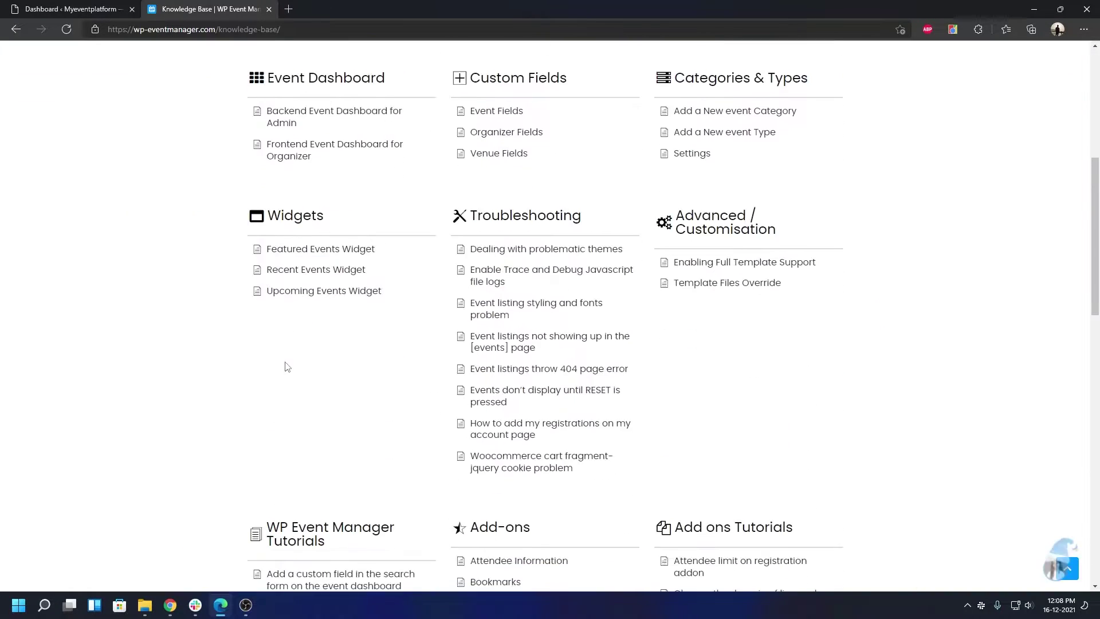
scroll(551, 279, "down", 5)
left_click(533, 359)
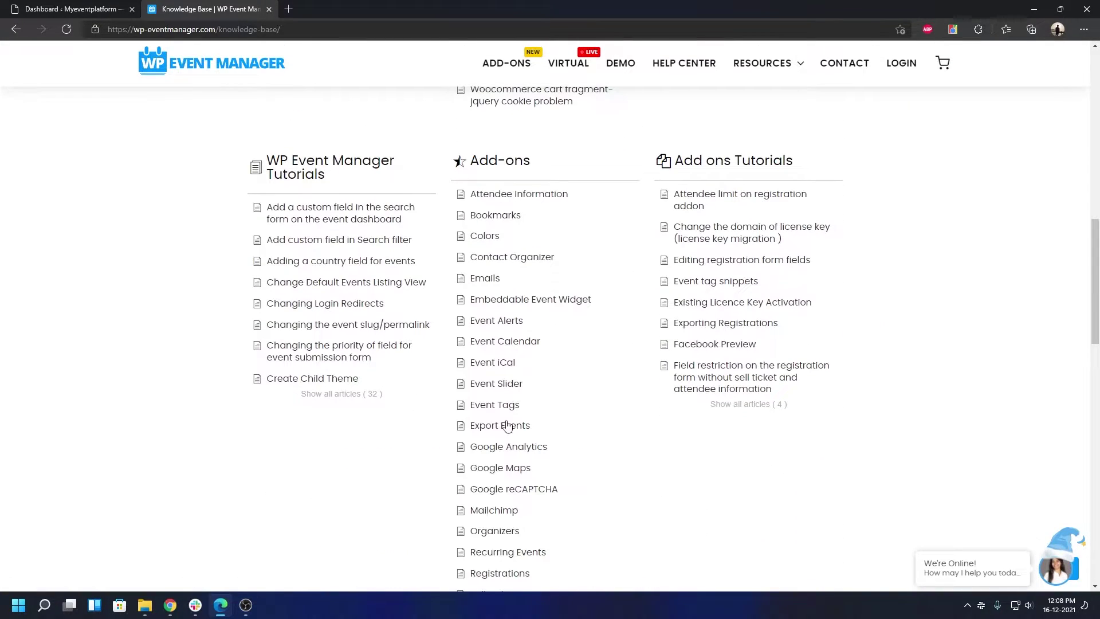
left_click(508, 388)
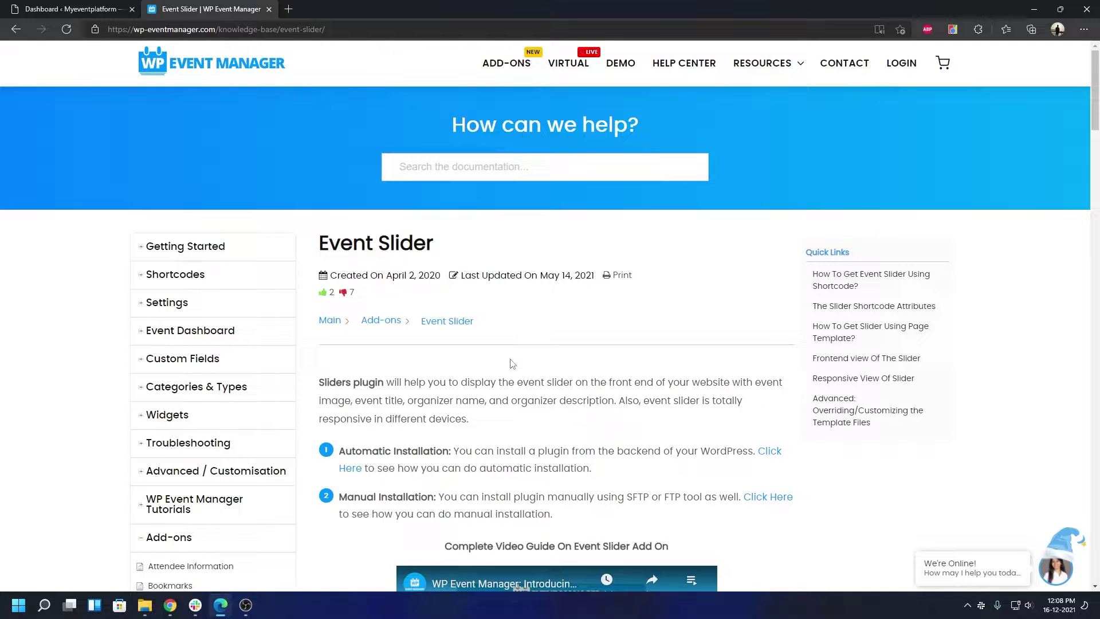
Step: Review the slider shortcode attributes in the Event Slider article, highlighting the featured attribute
scroll(512, 363, "down", 6)
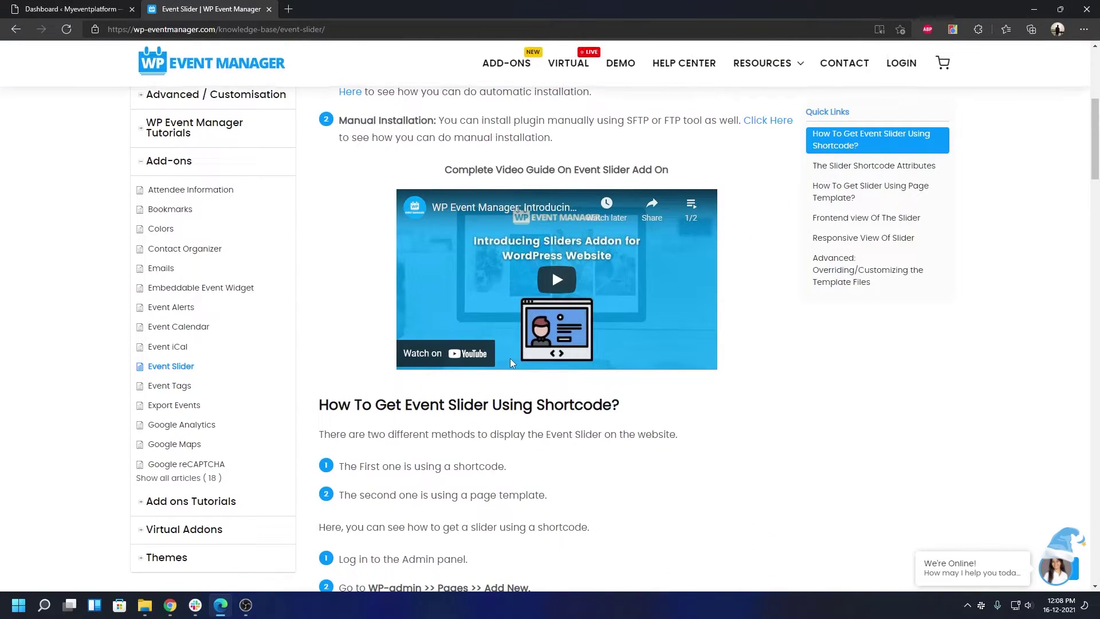
scroll(509, 359, "down", 11)
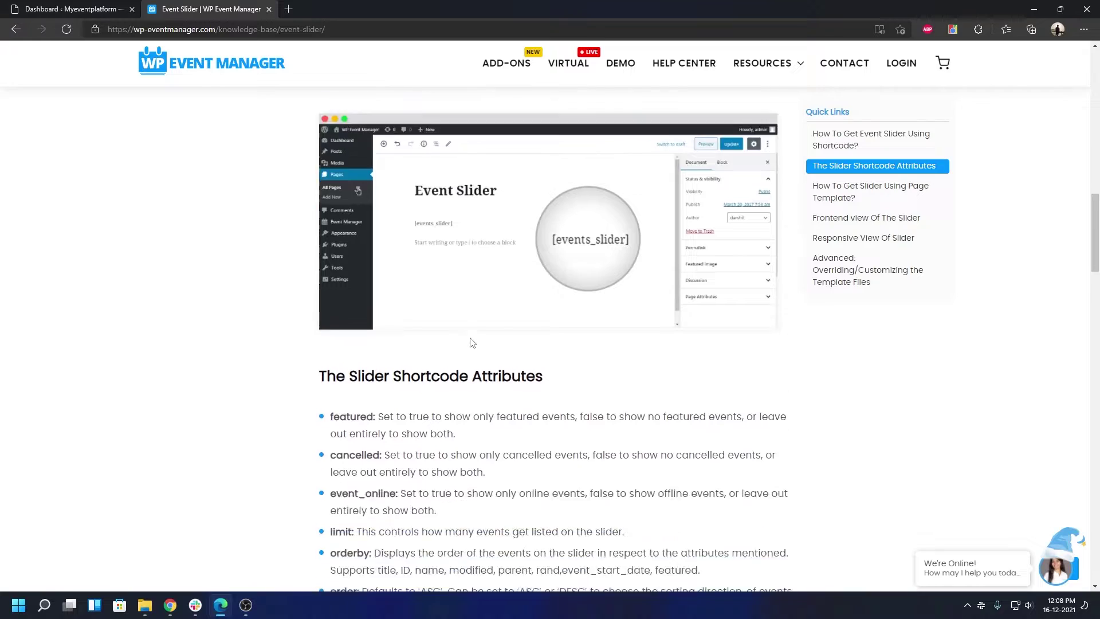
scroll(472, 342, "down", 6)
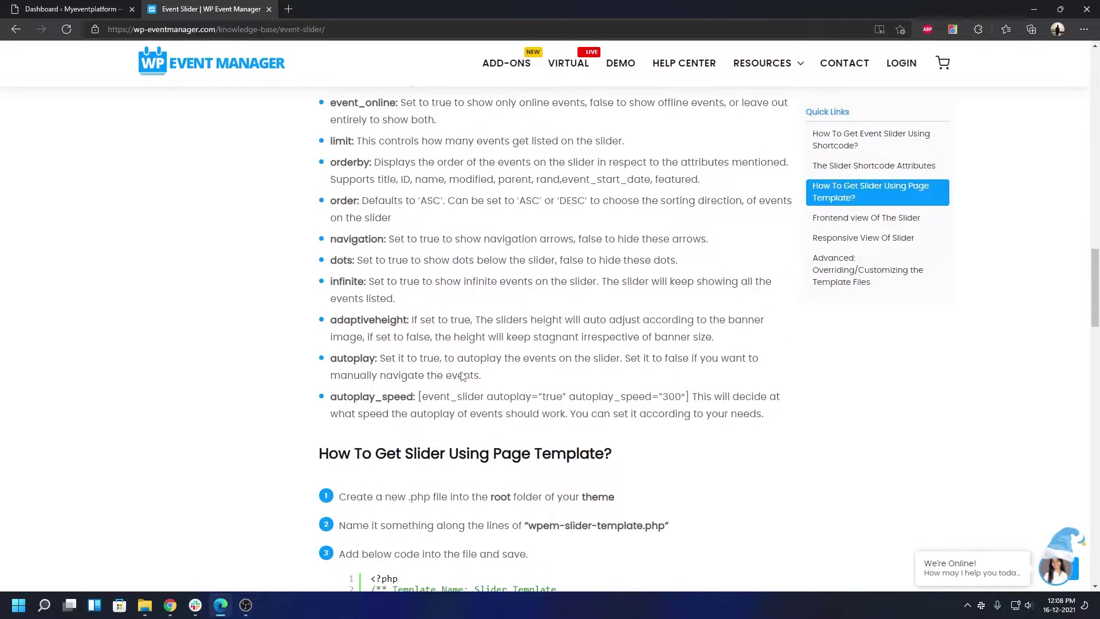
scroll(463, 377, "up", 3)
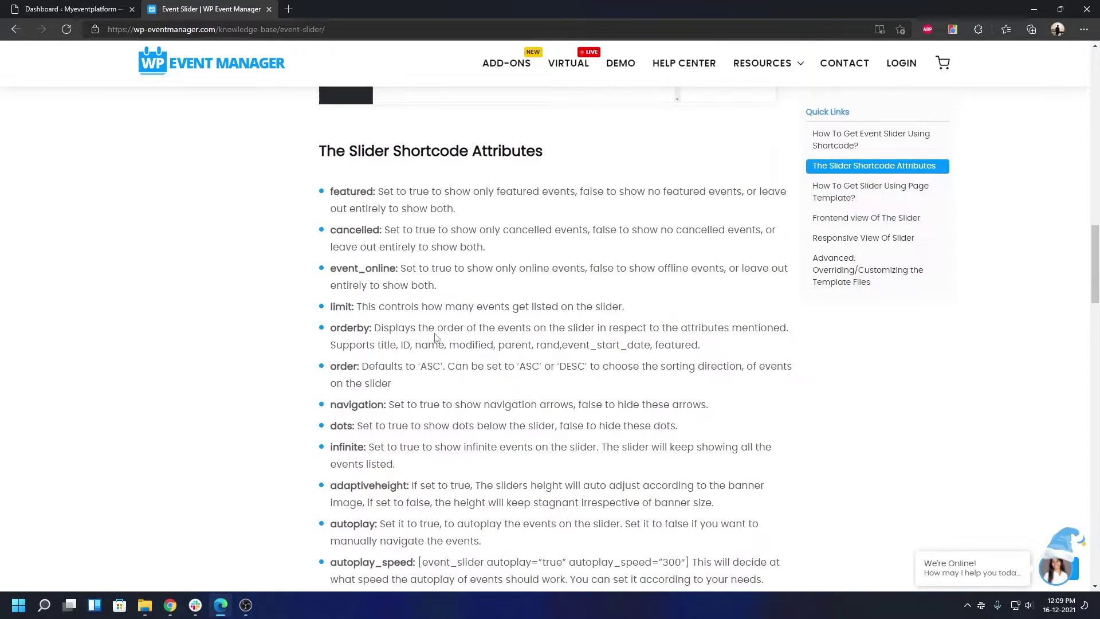
double_click(363, 191)
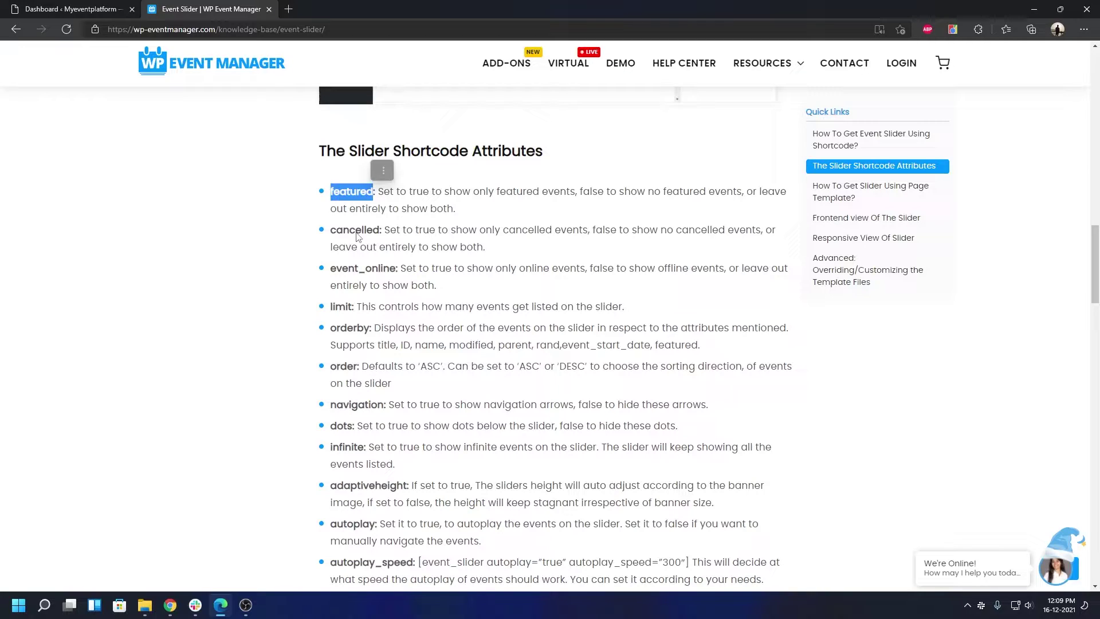
left_click(388, 275)
double_click(354, 194)
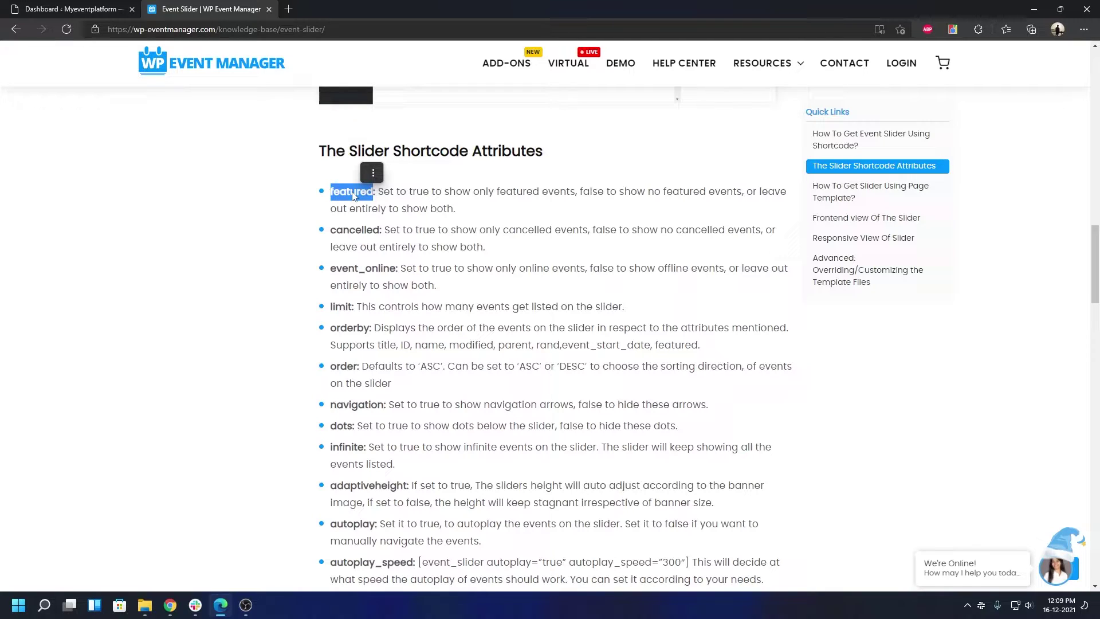
Step: Return to the Myeventplatform admin, open the list of all events and look through it
left_click(63, 8)
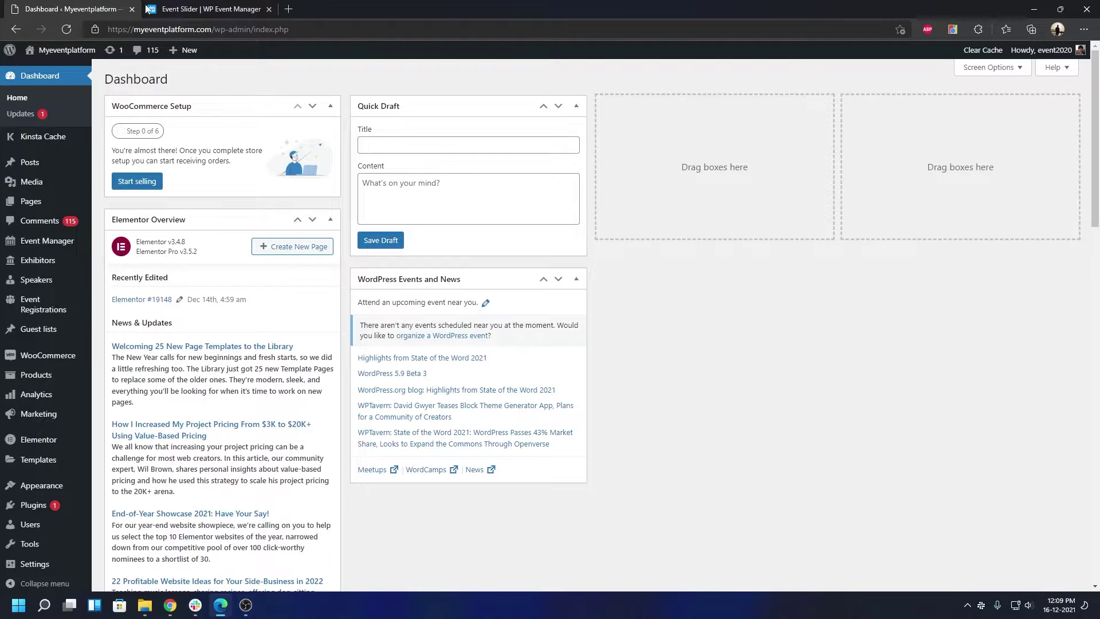
mouse_move(34, 244)
left_click(127, 246)
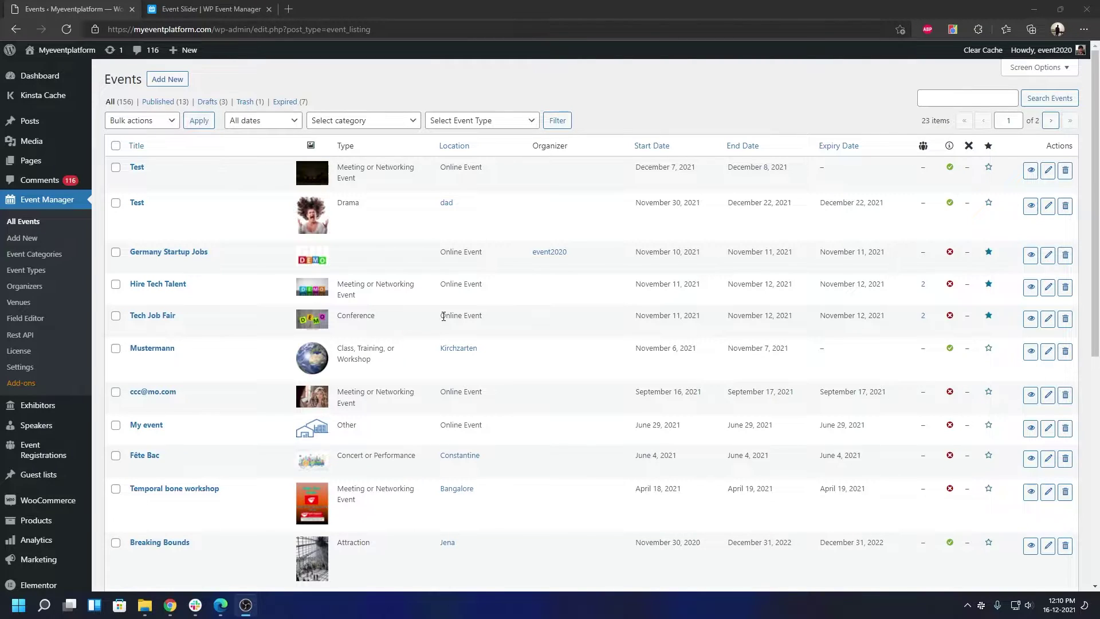
scroll(507, 320, "down", 7)
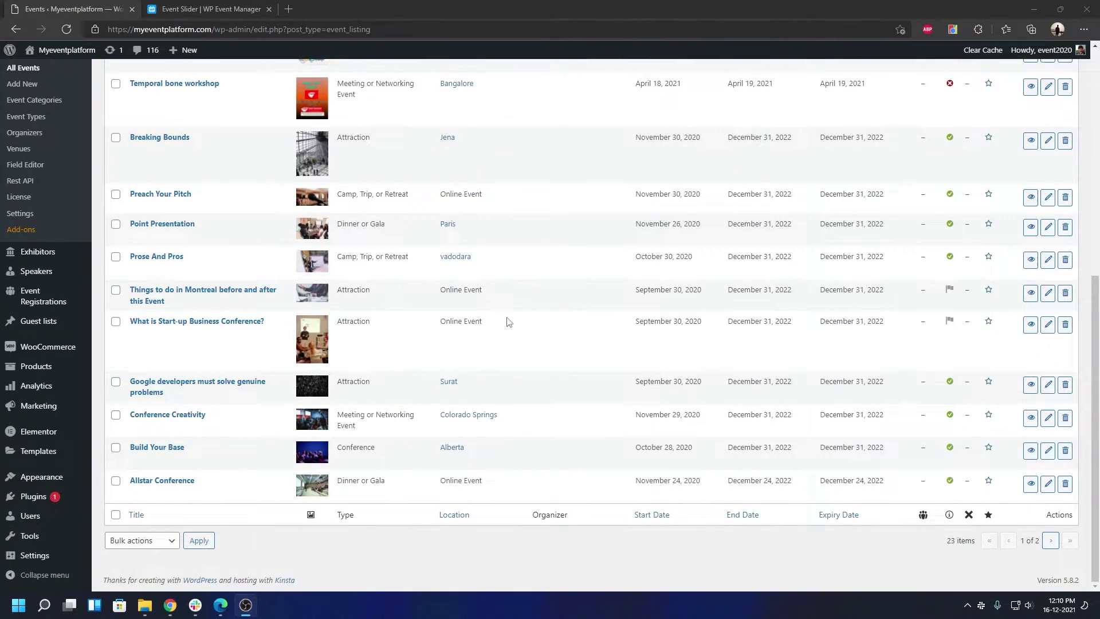
scroll(506, 320, "up", 7)
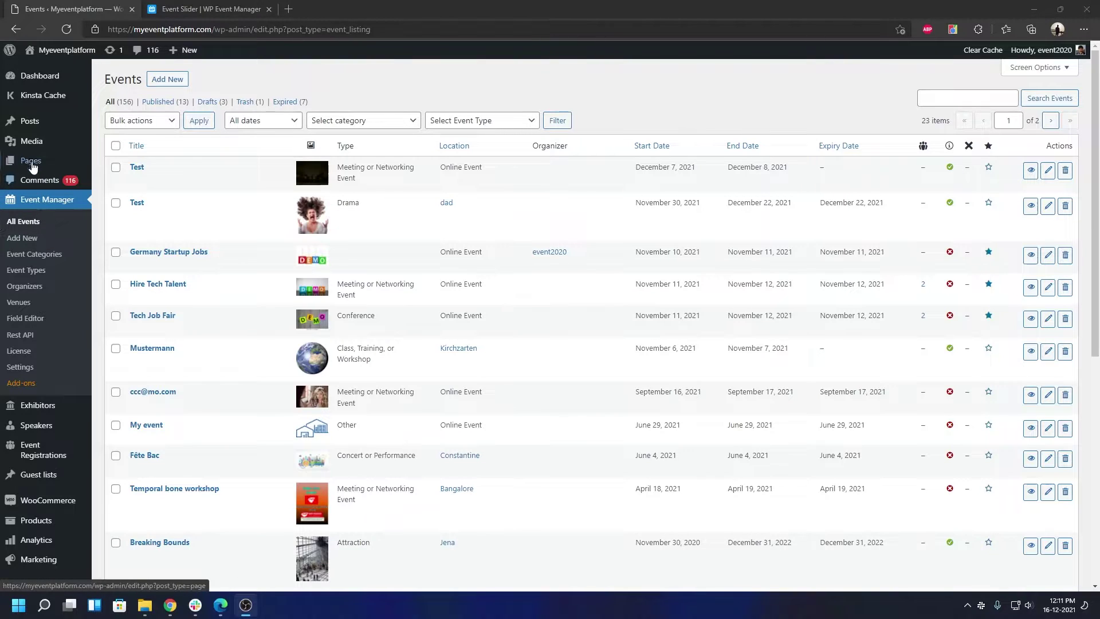
Step: Open the list of all pages in a new tab, find the Past Events slider page and open it for editing
mouse_move(35, 163)
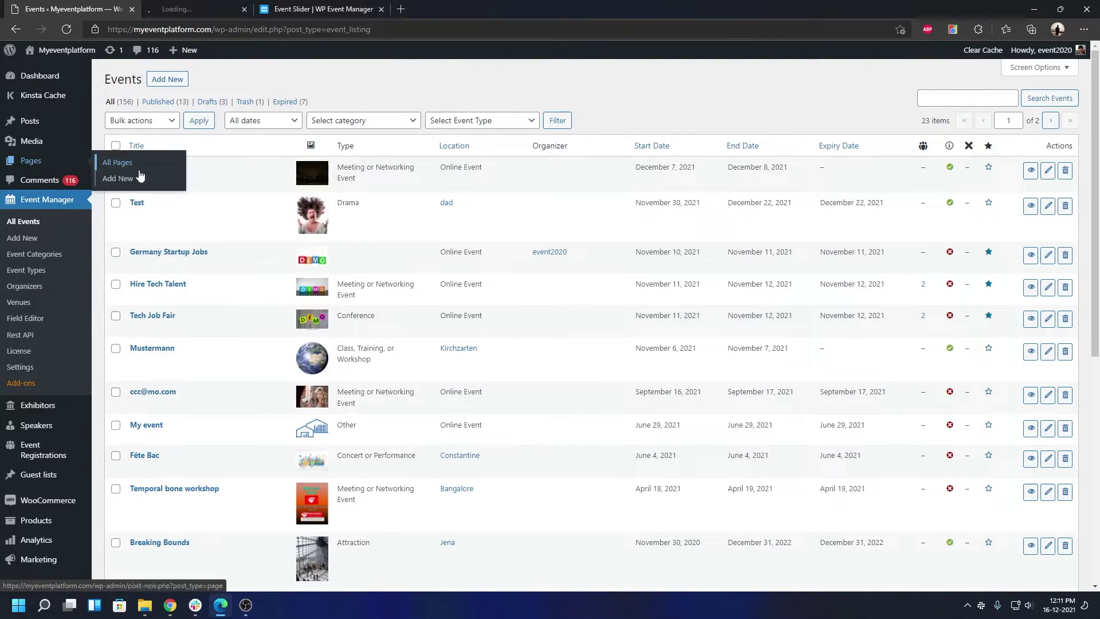
middle_click(121, 165)
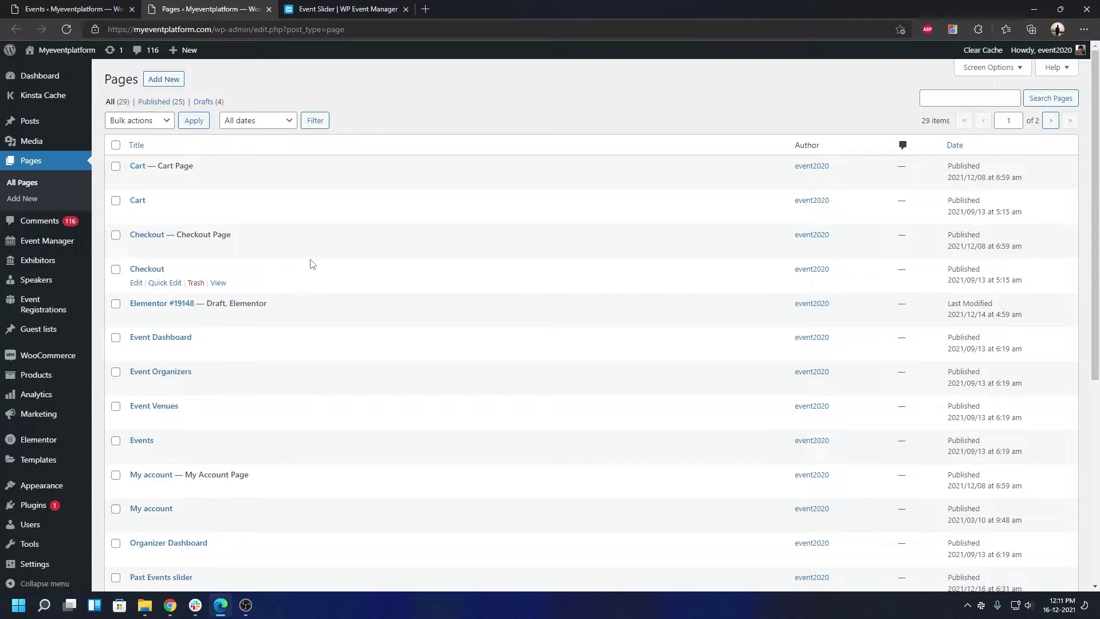
scroll(312, 275, "down", 5)
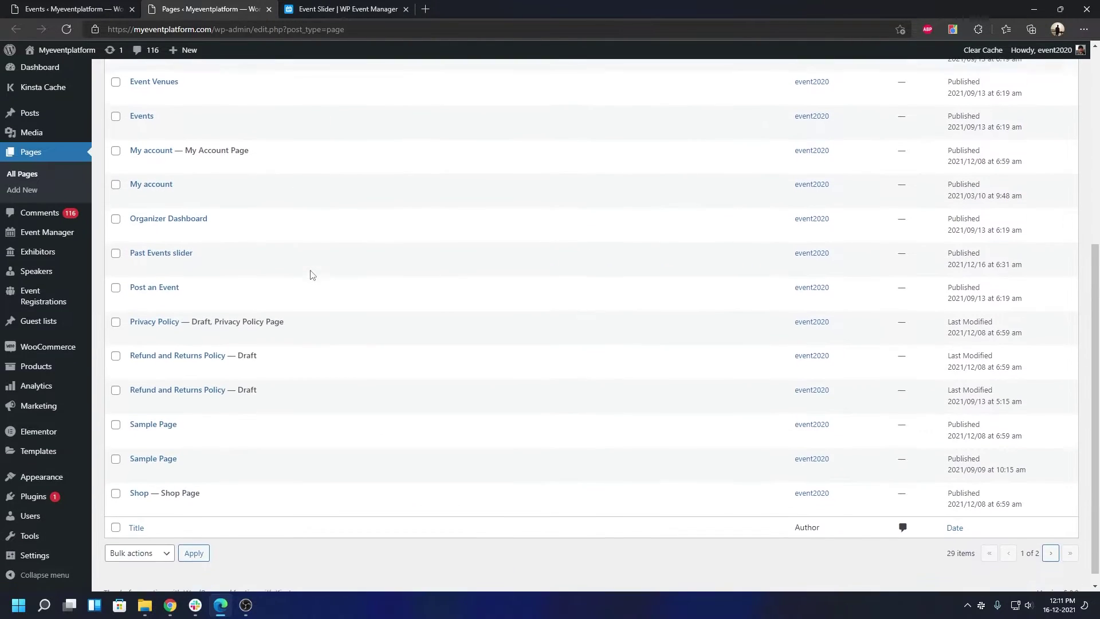
left_click(1050, 540)
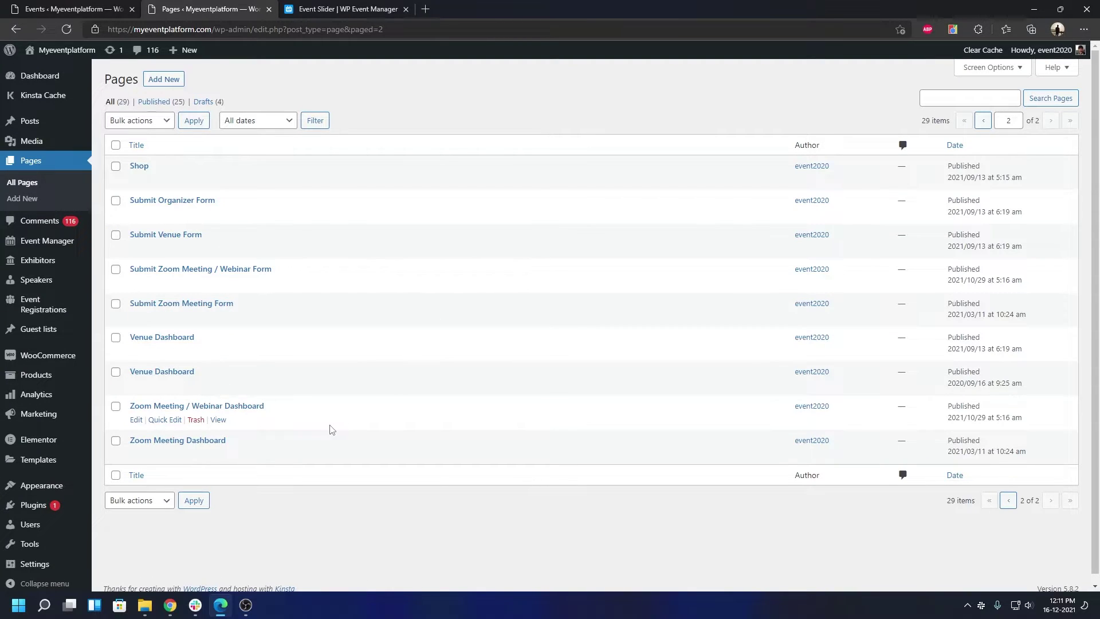
left_click(1008, 500)
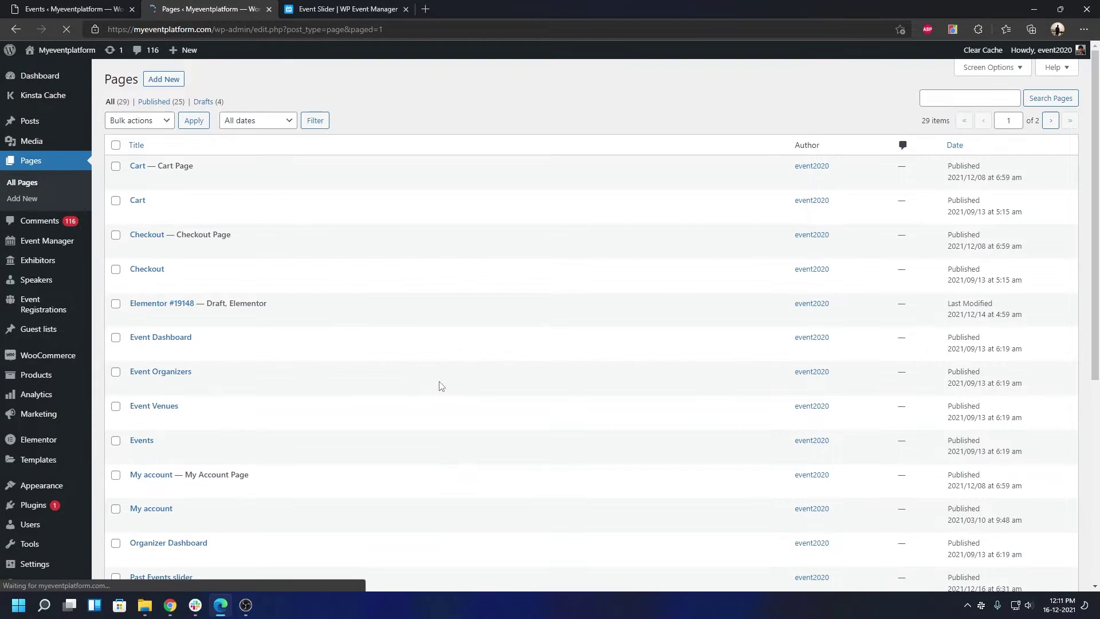
scroll(441, 387, "down", 6)
scroll(441, 386, "up", 2)
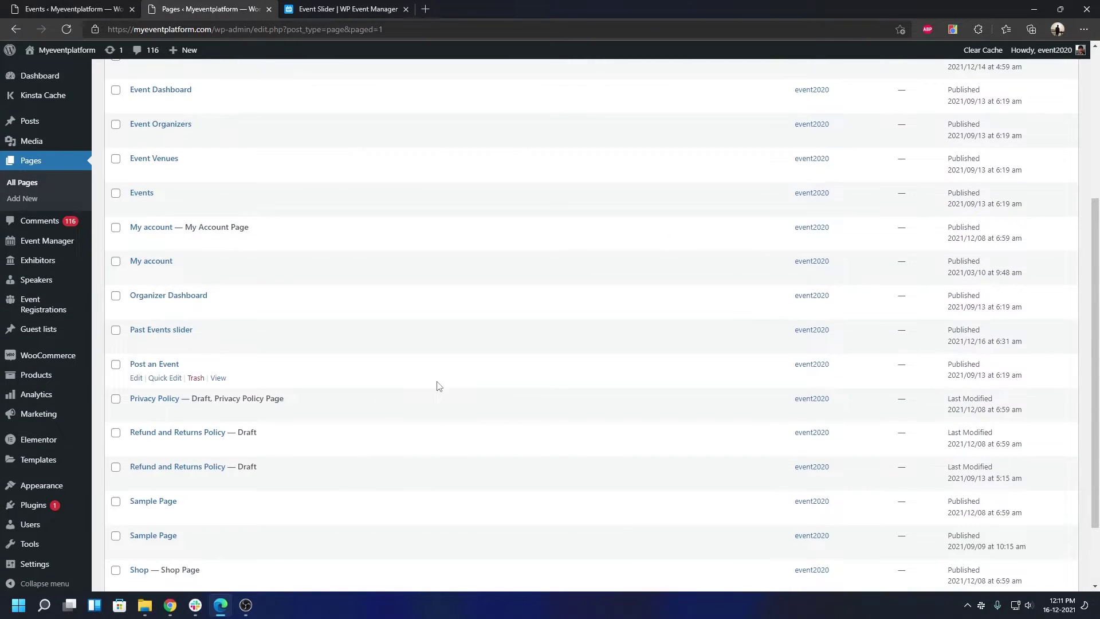
left_click(188, 331)
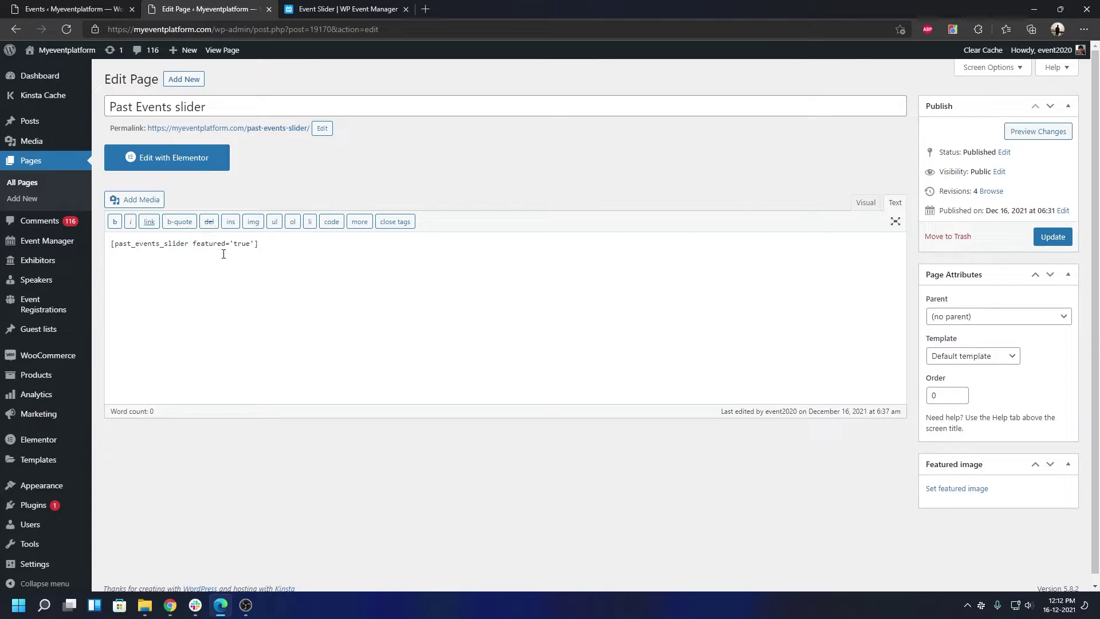
Step: Remove the featured='true' attribute from the past_events_slider shortcode and update the page
left_click_drag(195, 244, 256, 243)
key("BackSpace")
key("BackSpace")
left_click(1052, 236)
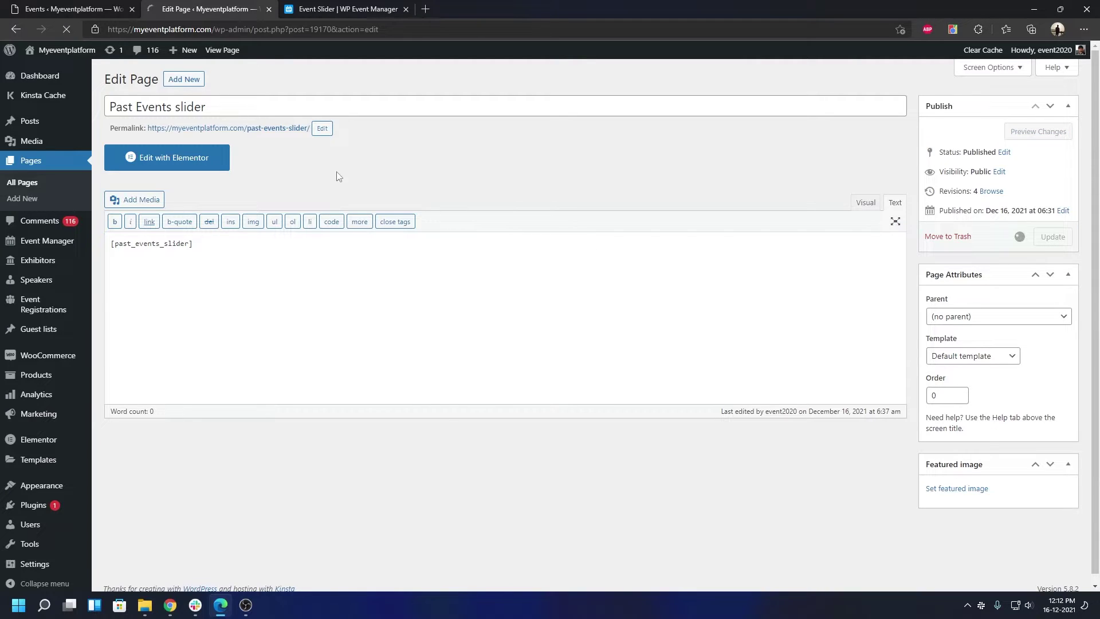
Step: Open the Past Events slider page's permalink in a new tab and advance its slides
right_click(267, 128)
left_click(309, 135)
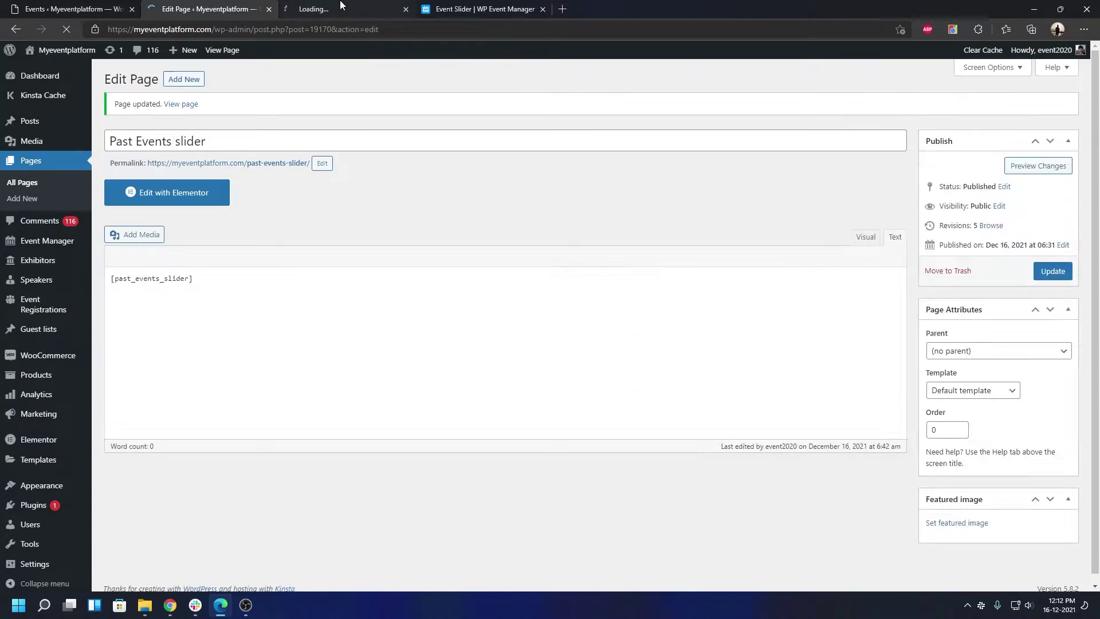
left_click(340, 7)
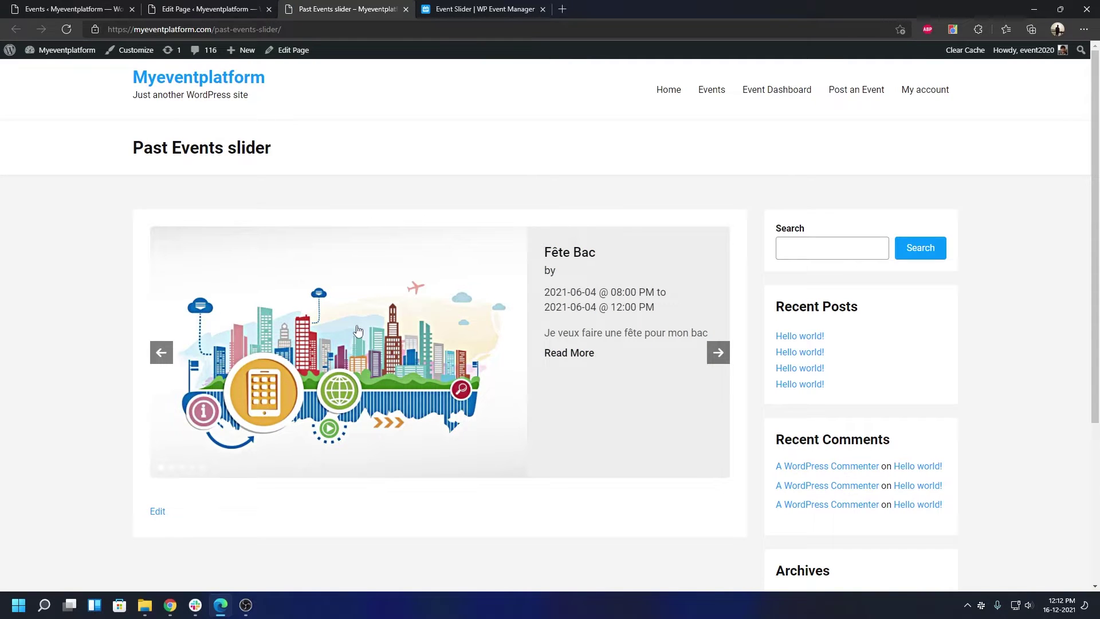
left_click(718, 352)
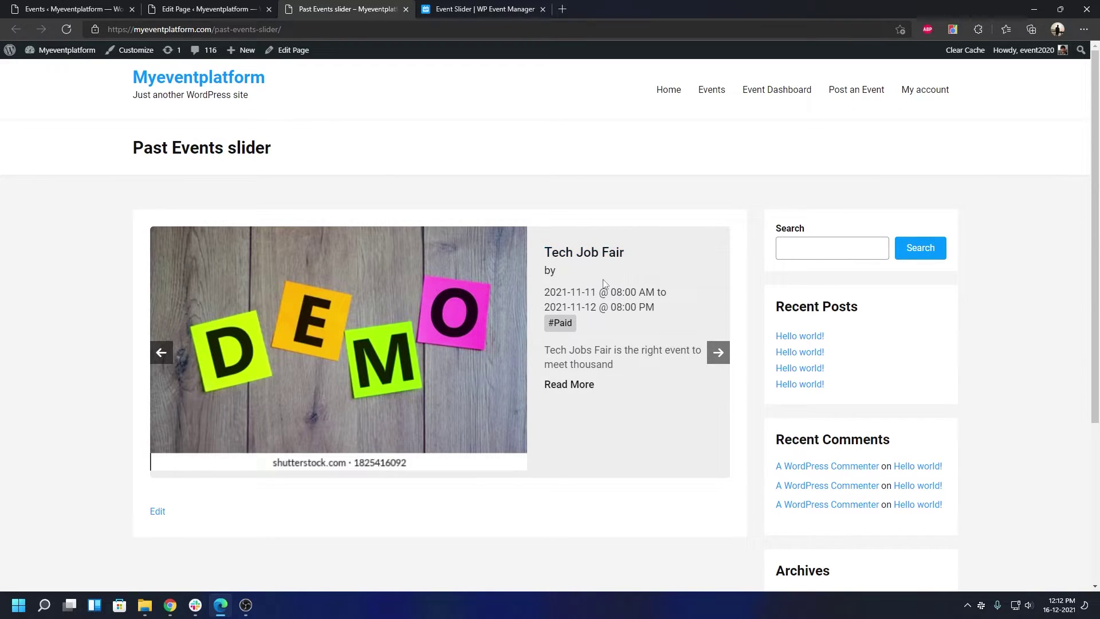
Step: Check which events are marked as featured in the events list and go through the slides of the past events slider
left_click(68, 9)
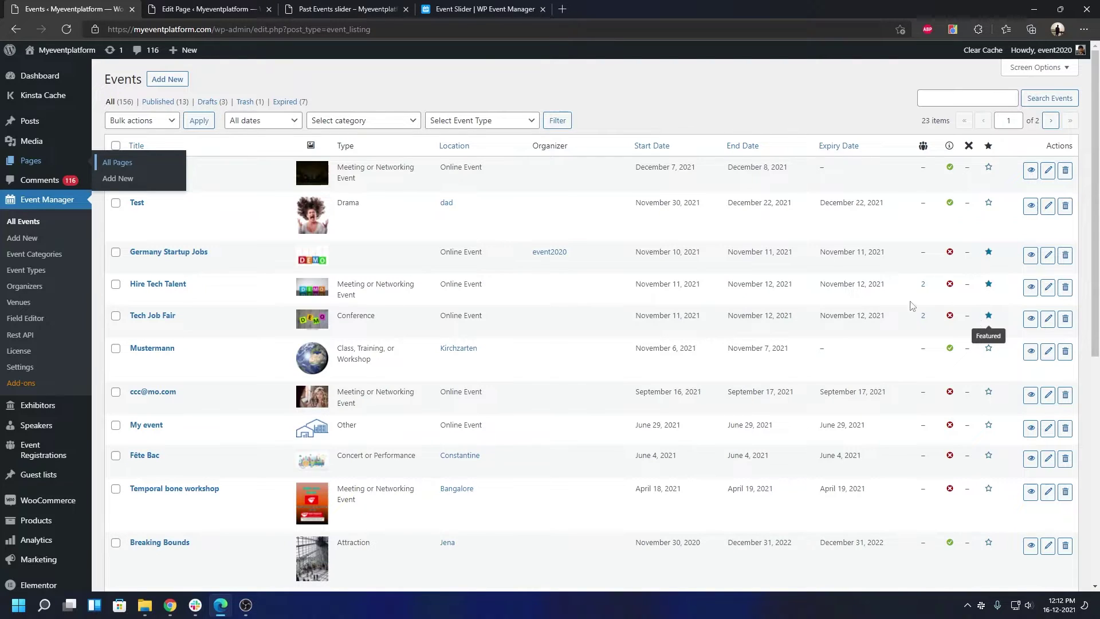
left_click(236, 8)
left_click(344, 9)
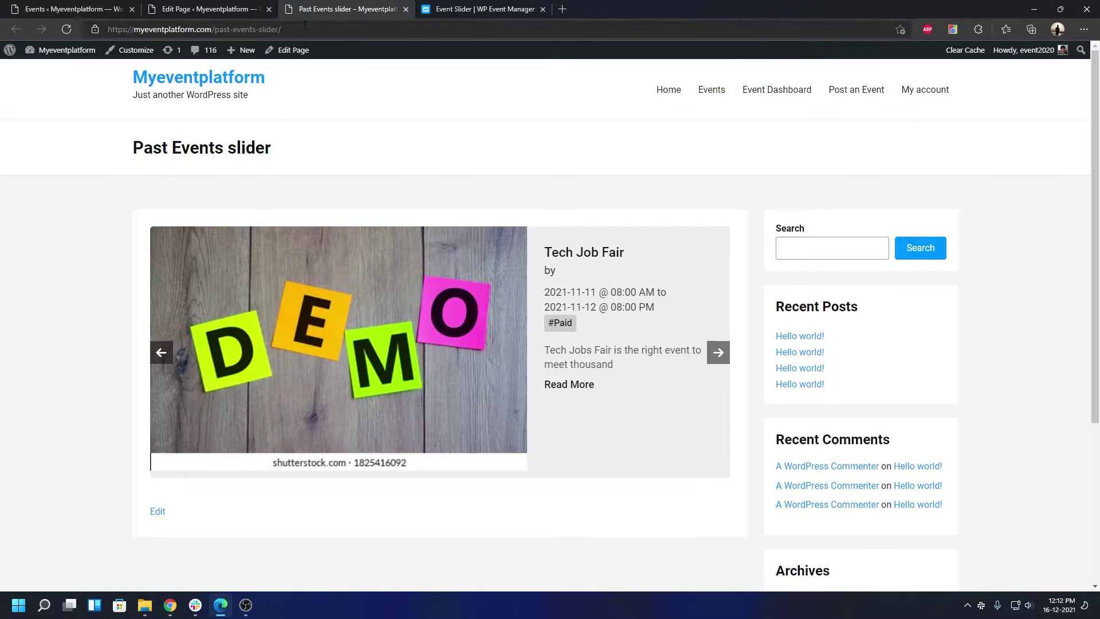
left_click(161, 360)
left_click(717, 353)
left_click(717, 352)
left_click(716, 354)
left_click(717, 354)
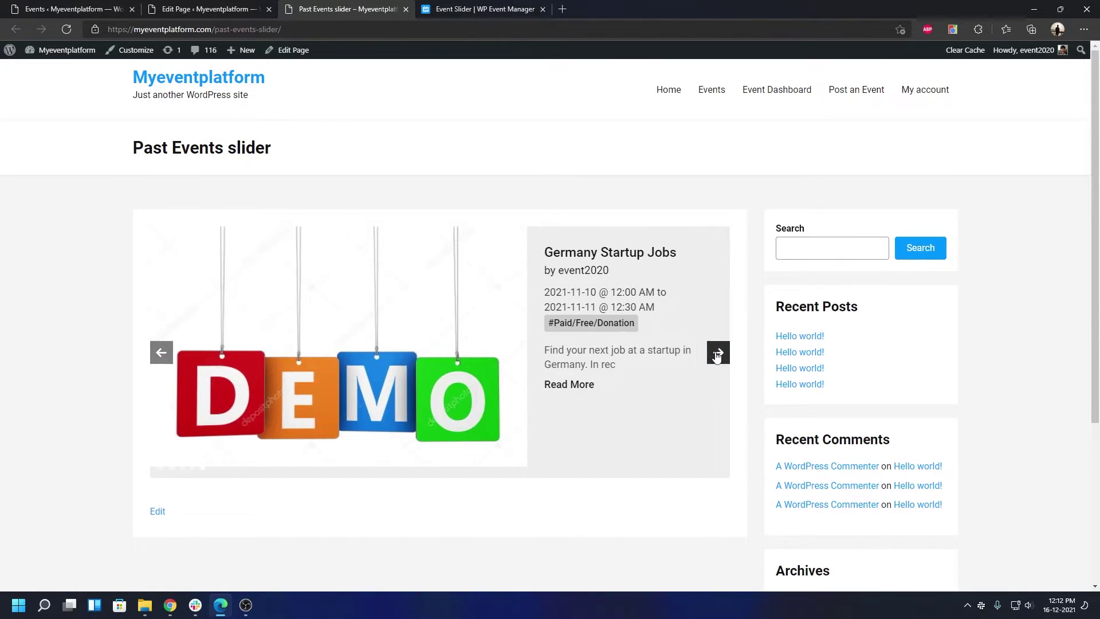
left_click(717, 354)
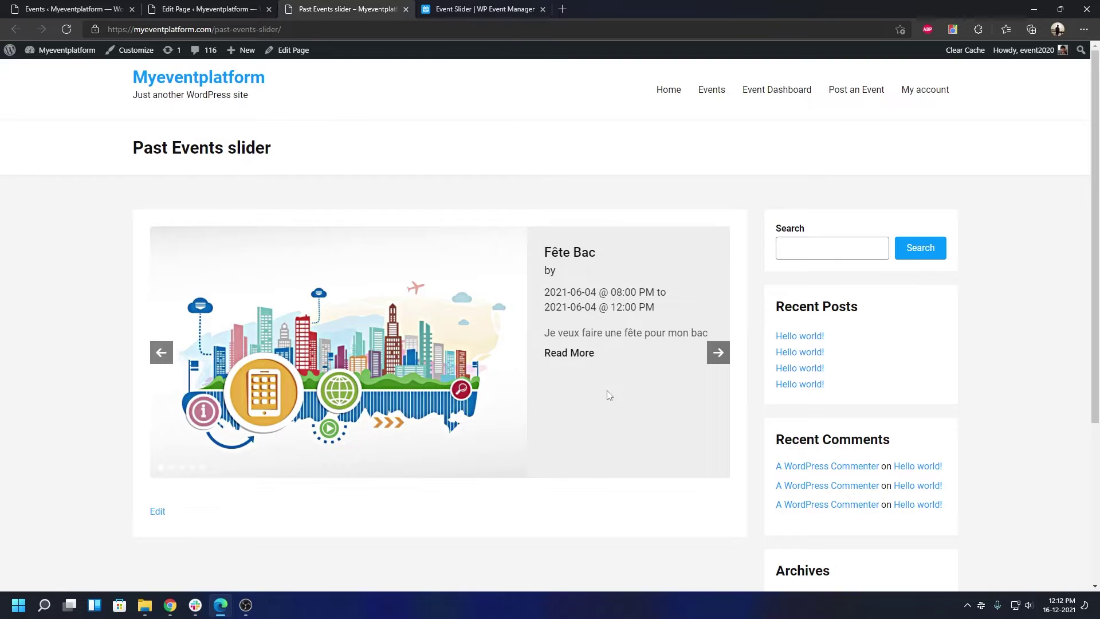
Step: Add the attribute featured='true' to the past_events_slider shortcode on the Past Events slider page and update the page
left_click(217, 8)
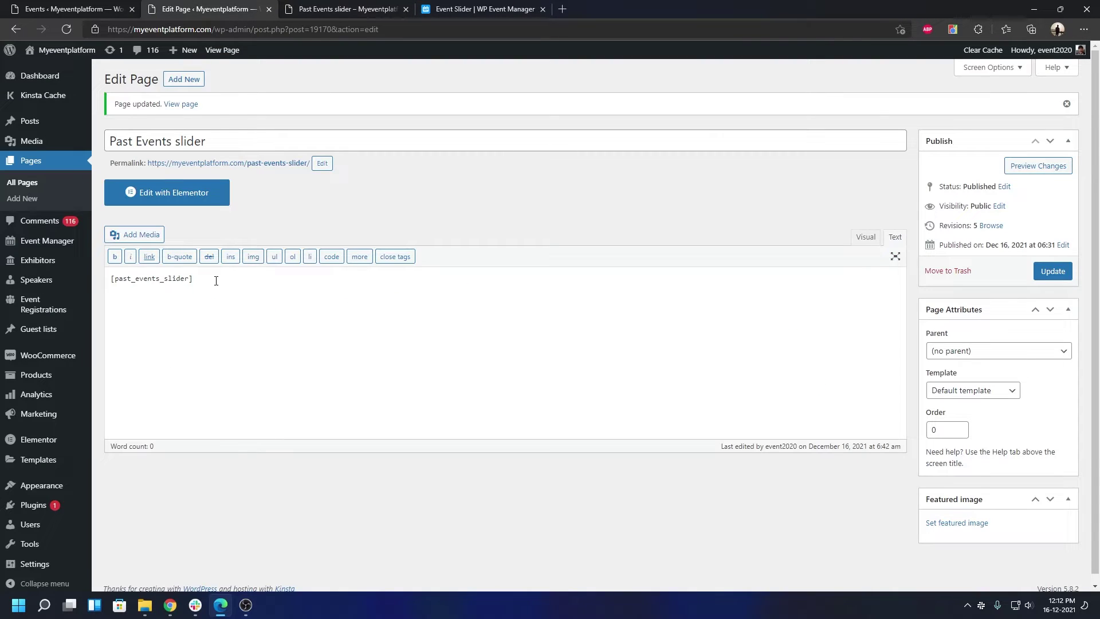
type("featured")
type("=''")
type("true")
left_click(1052, 271)
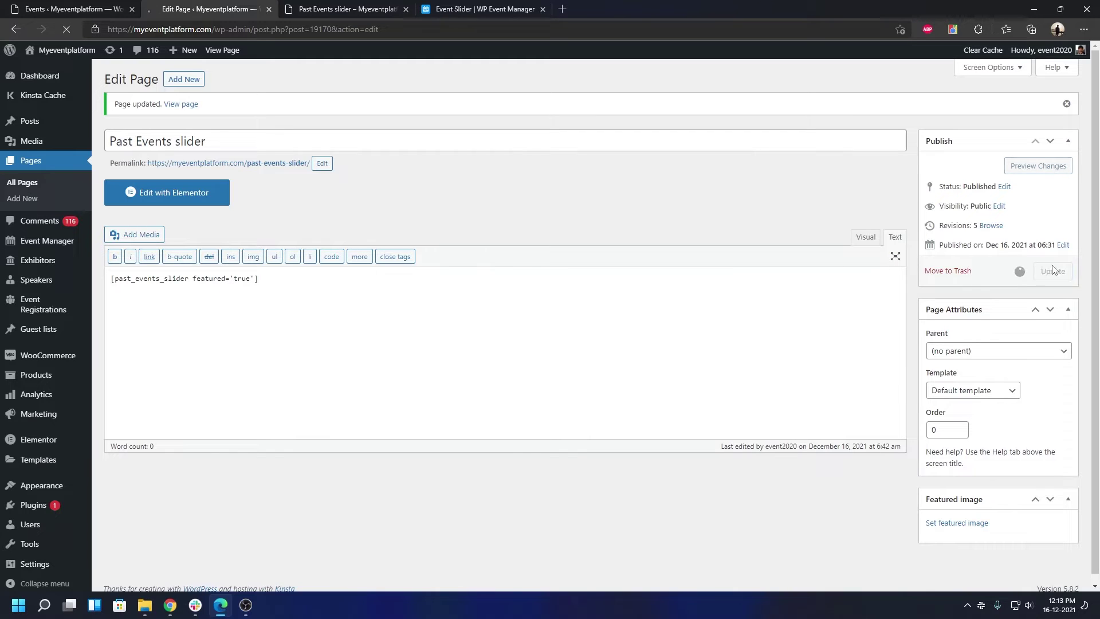
Step: Compare the featured events in the events list with the Past Events slider page, cycling through all slides shown with featured='true'
left_click(343, 9)
left_click(74, 9)
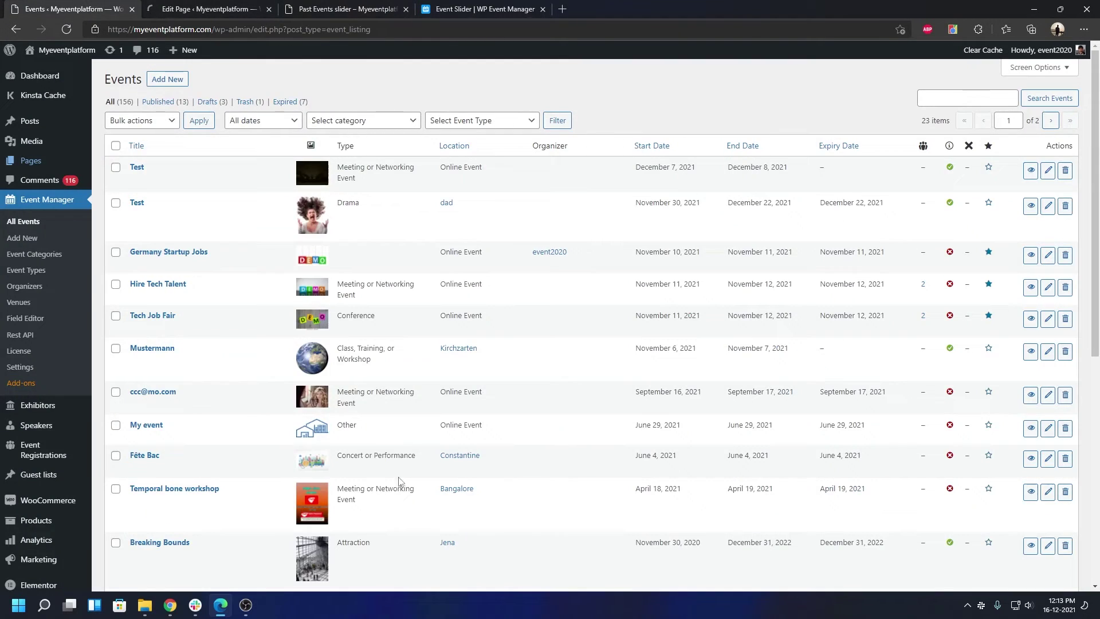
left_click(344, 9)
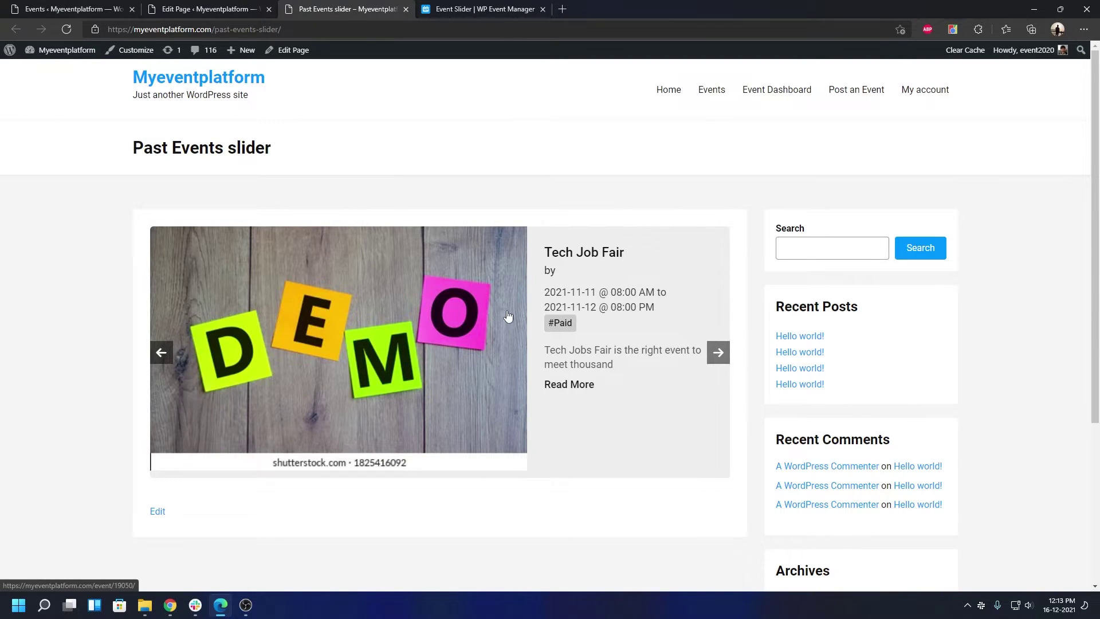
left_click(507, 315)
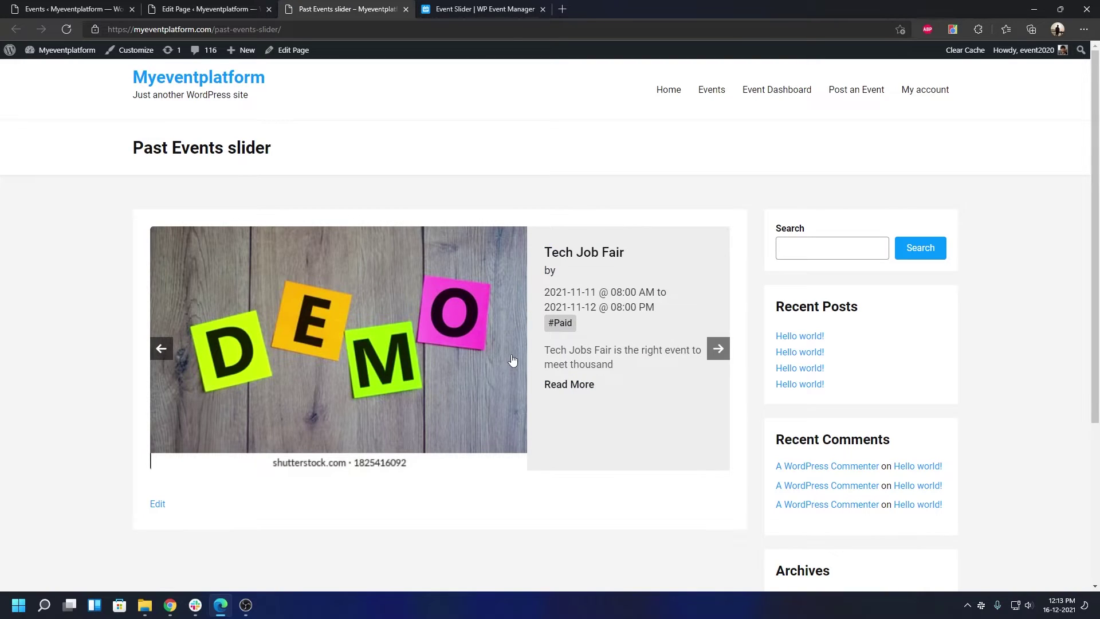
left_click(718, 349)
left_click(718, 349)
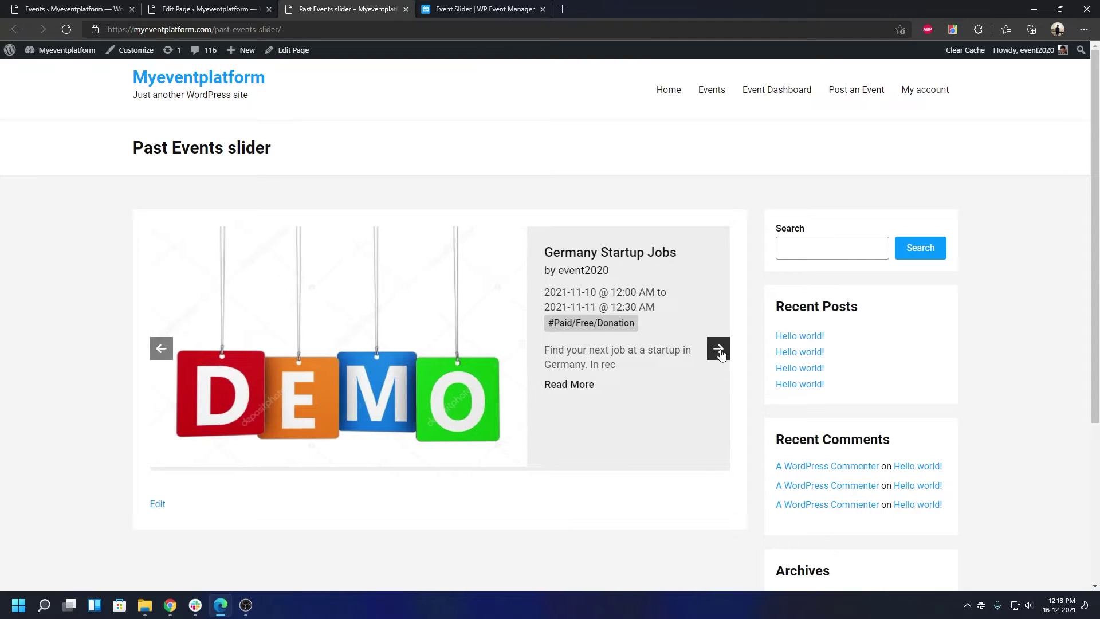
left_click(719, 349)
left_click(719, 349)
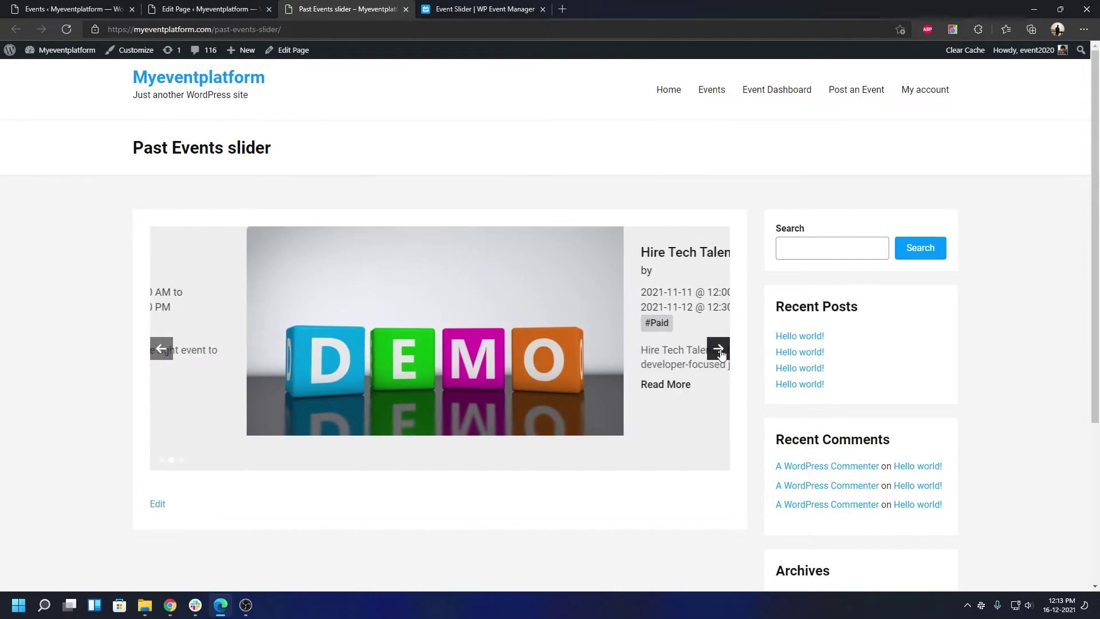
left_click(719, 348)
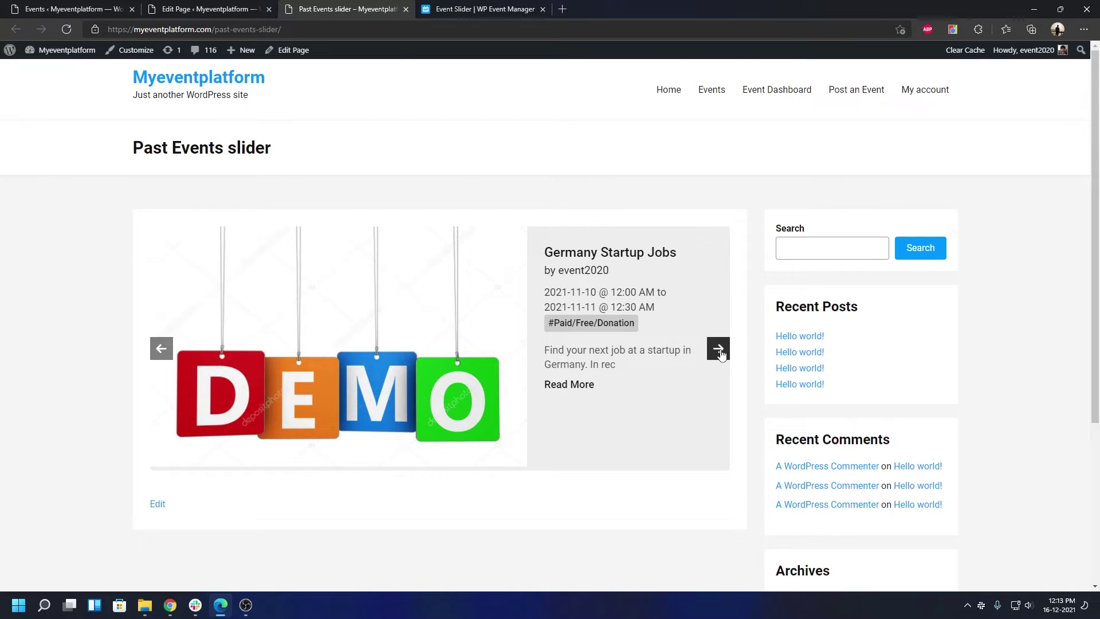
left_click(719, 350)
left_click(719, 350)
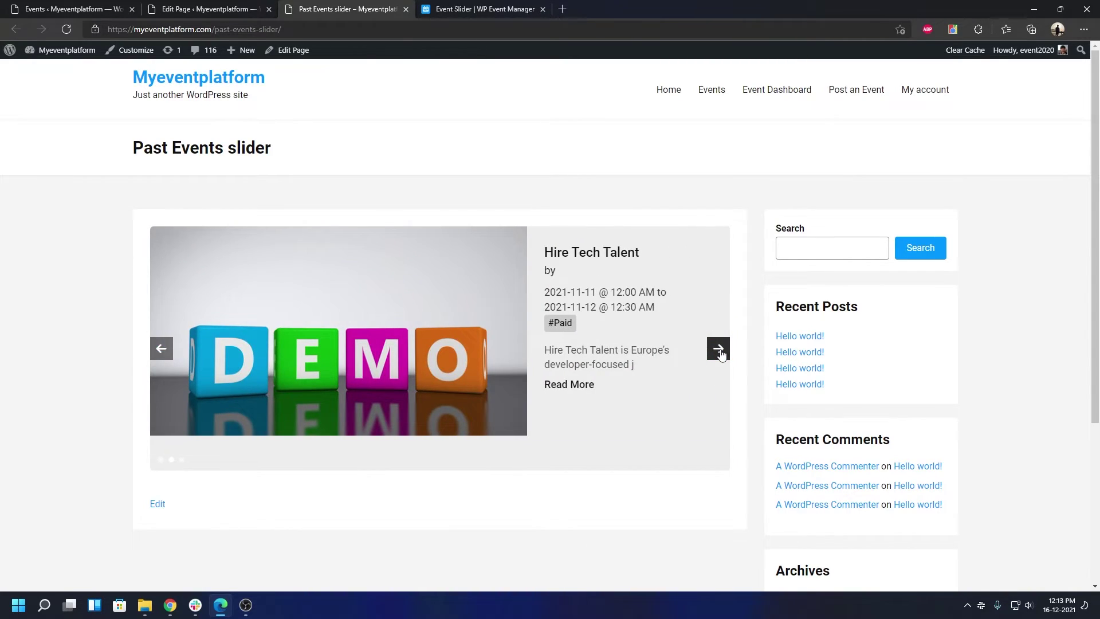
left_click(719, 349)
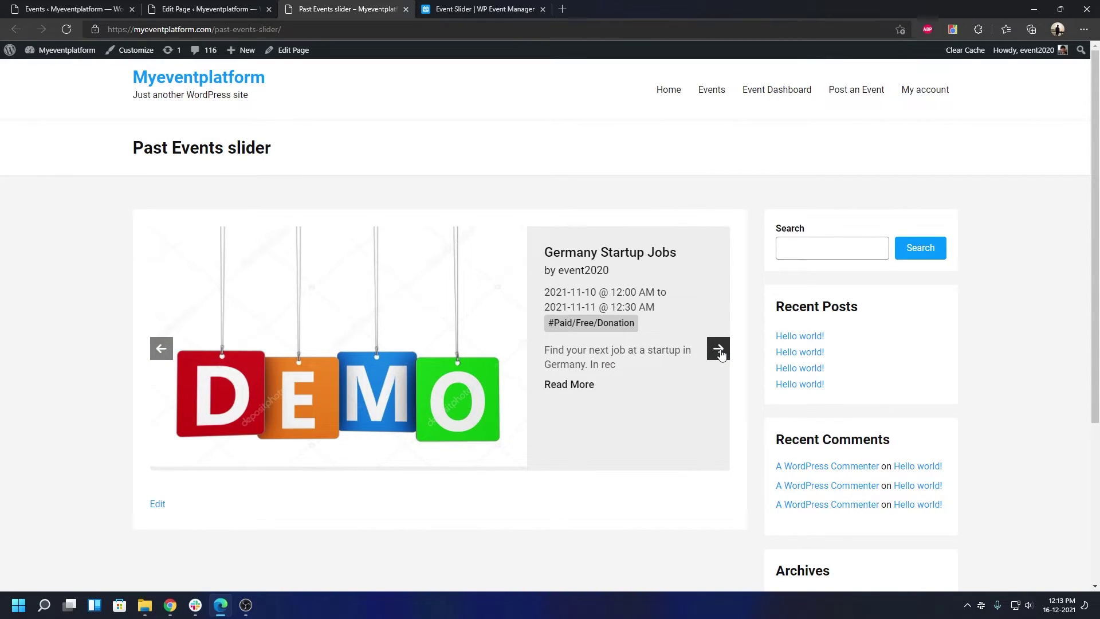
left_click(719, 351)
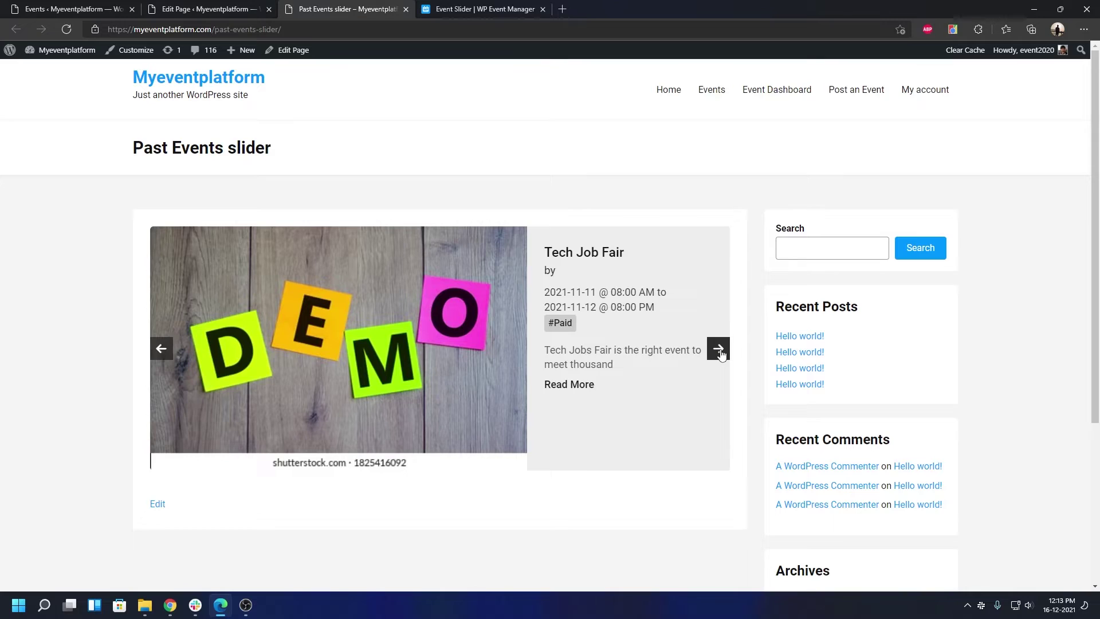
left_click(719, 349)
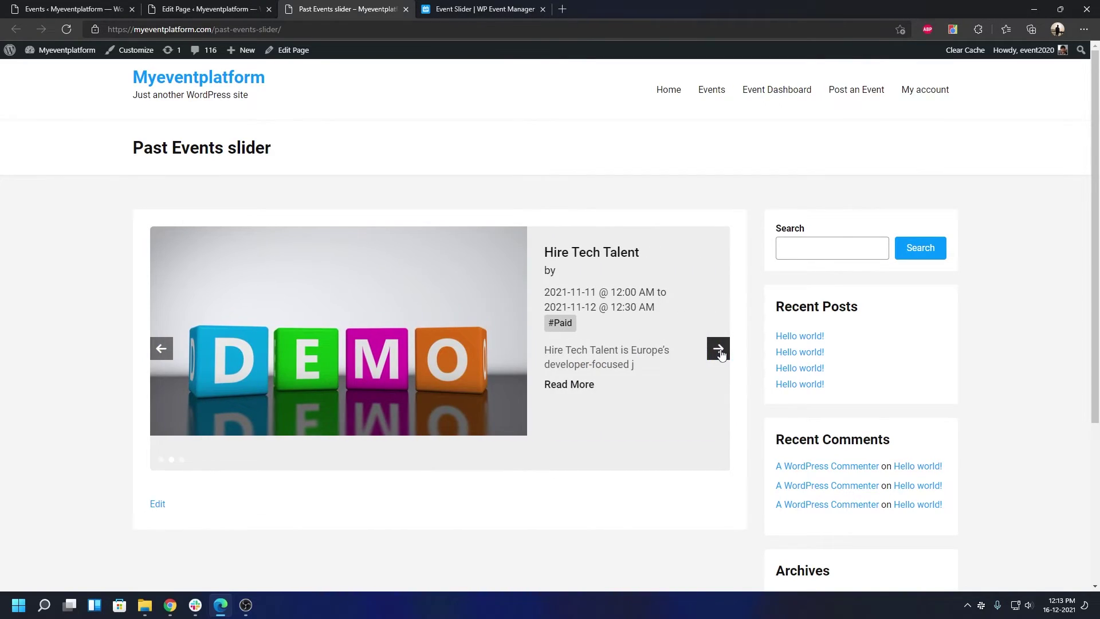
left_click(718, 349)
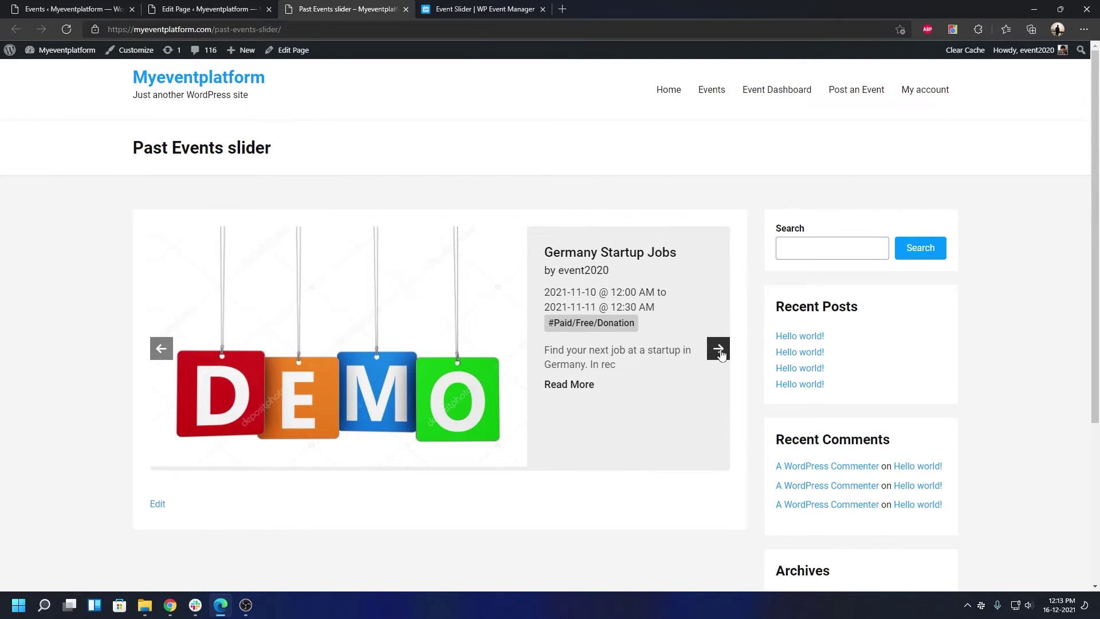
left_click(719, 350)
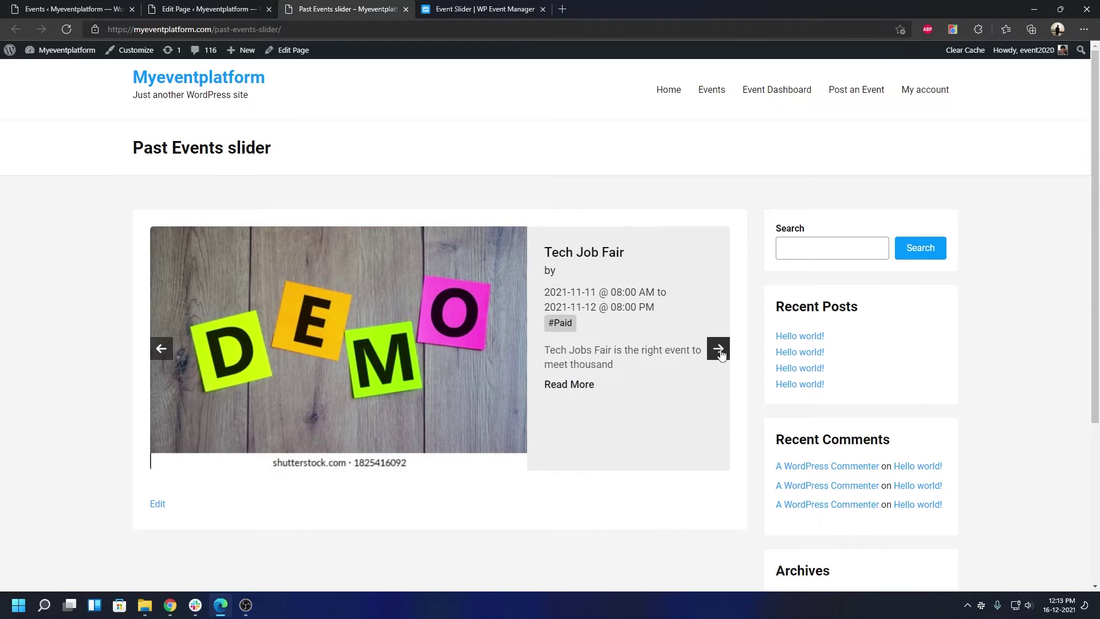
left_click(720, 350)
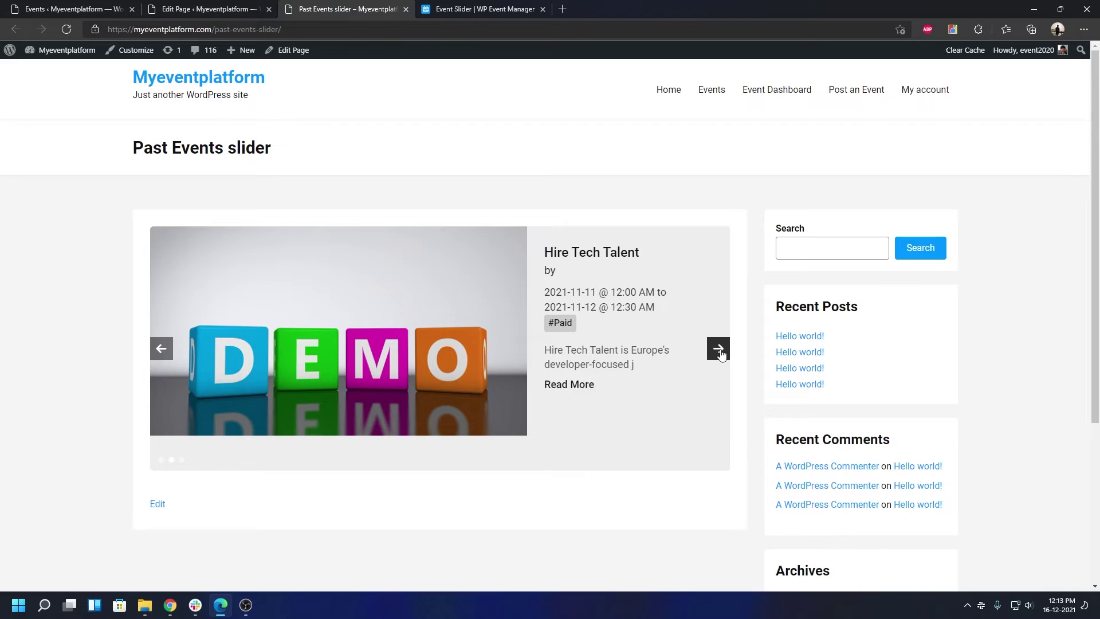
left_click(720, 350)
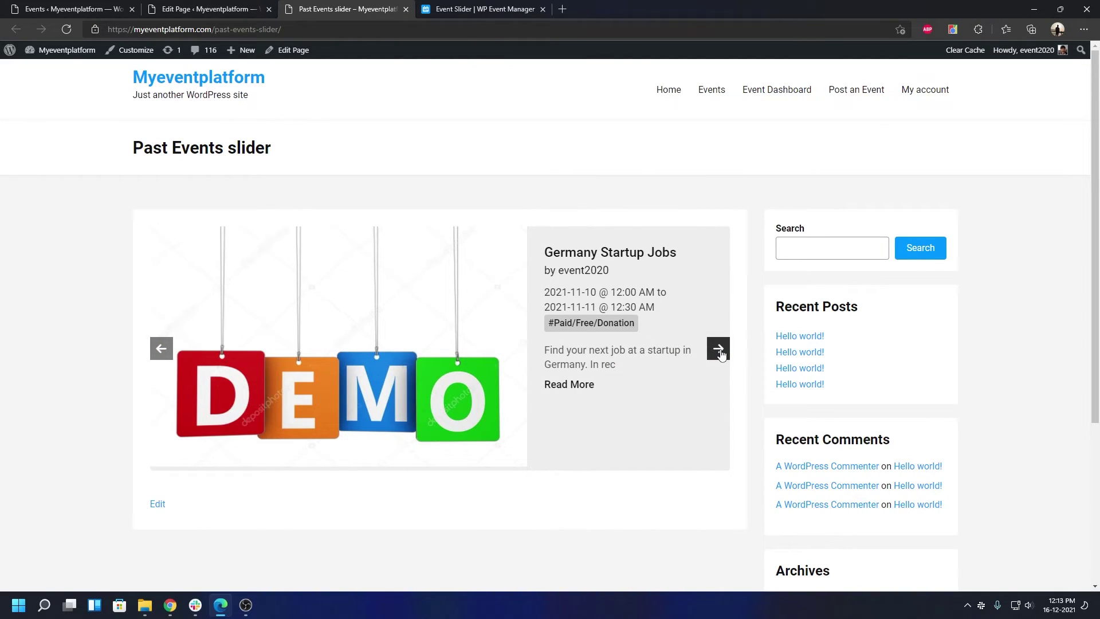
Step: Set the featured attribute of the past_events_slider shortcode to 'false' on the Past Events slider page and update the page
left_click(223, 9)
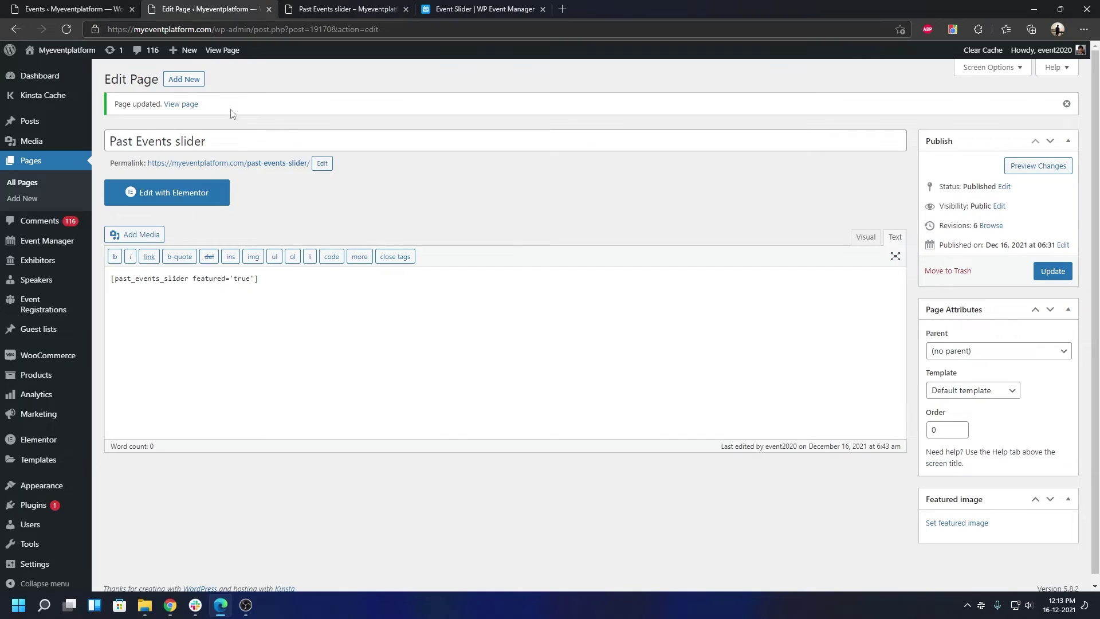
double_click(247, 278)
type("false")
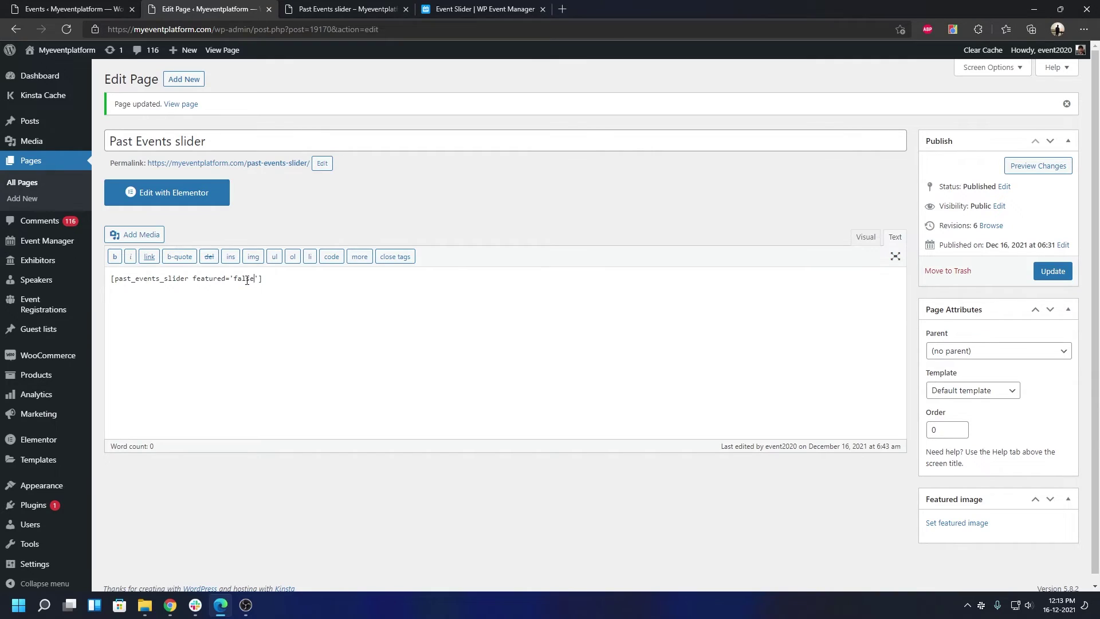
left_click(1062, 282)
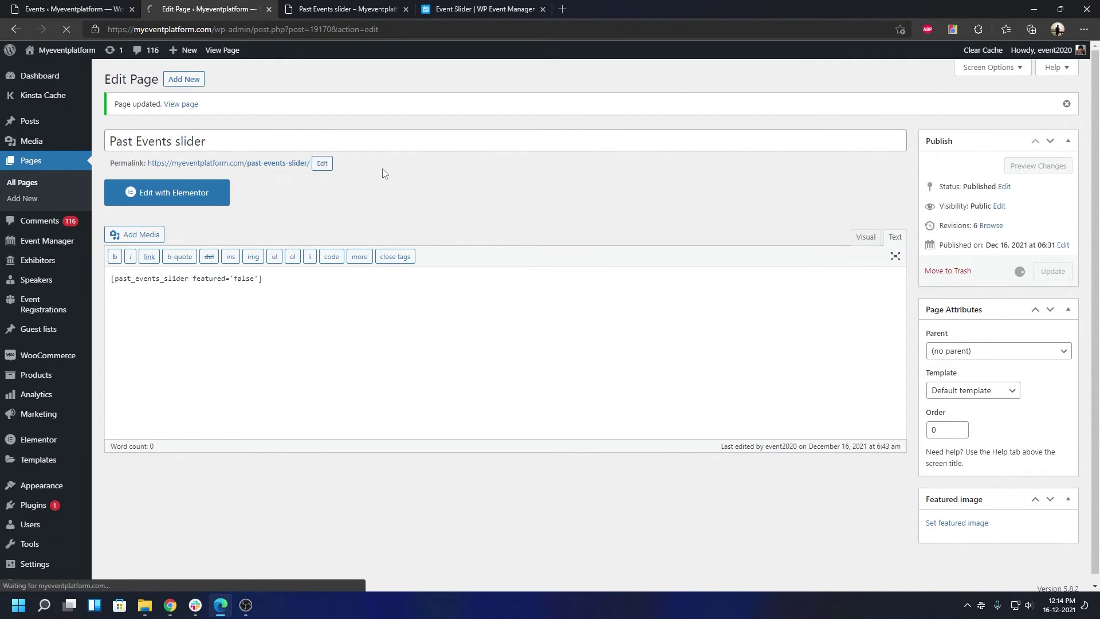
Step: Reload the Past Events slider page, compare it with the events list, and cycle through the slides shown with featured='false'
left_click(336, 8)
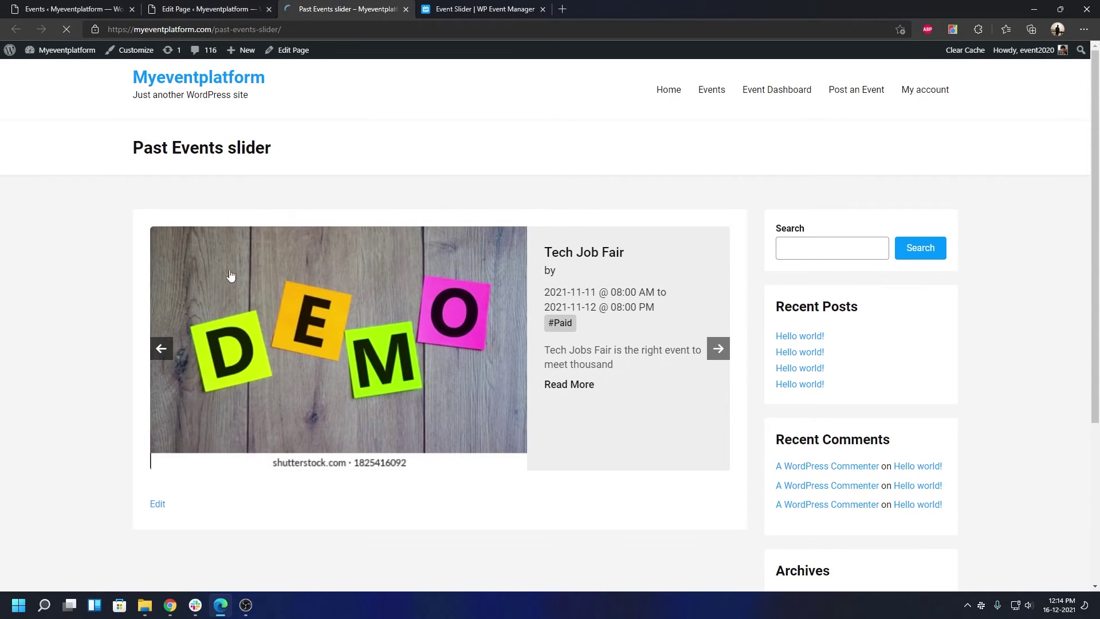
key("ctrl+1")
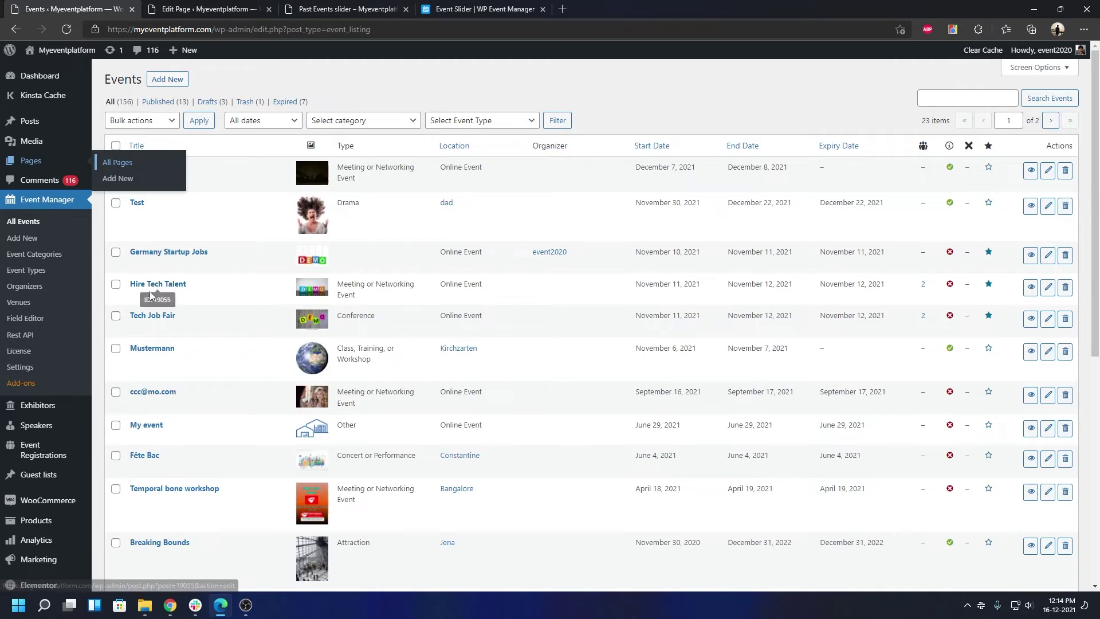
left_click(344, 9)
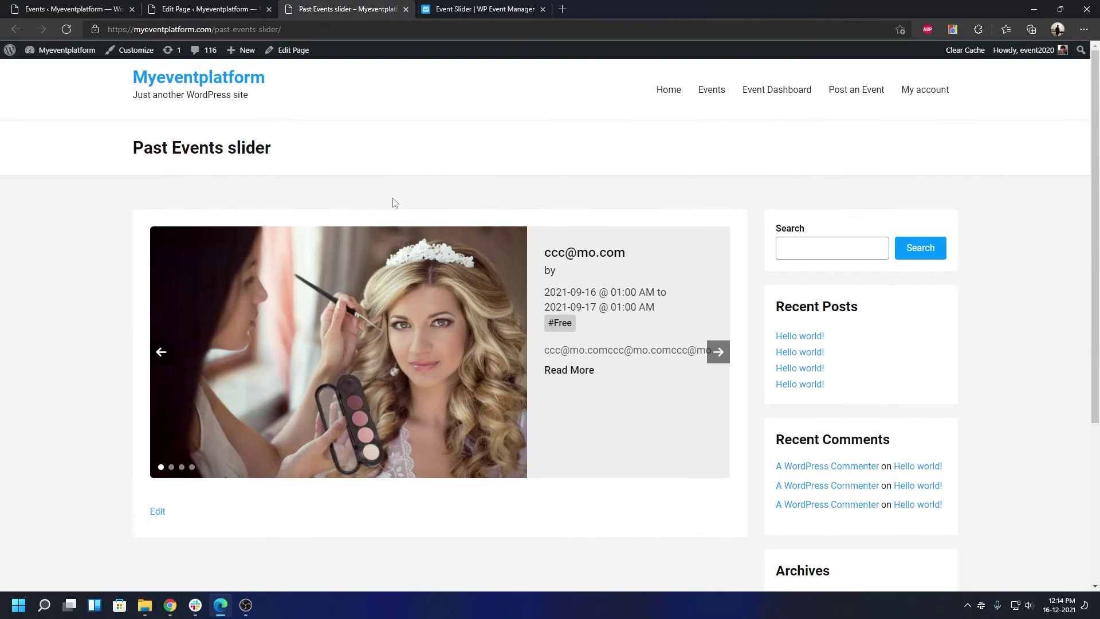
left_click(722, 361)
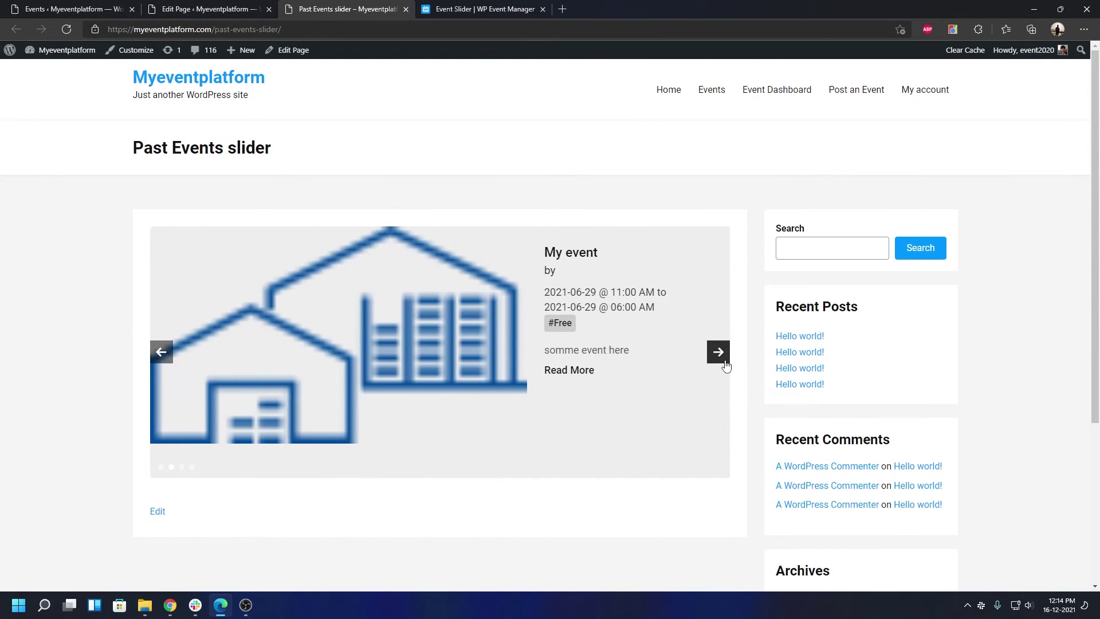
left_click(720, 352)
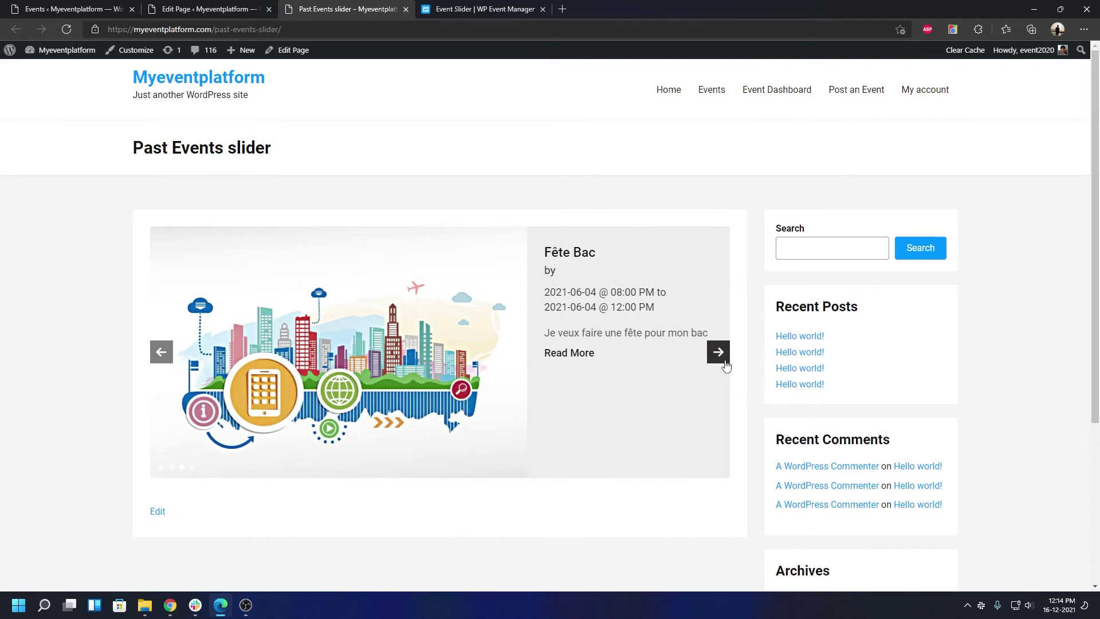
left_click(719, 353)
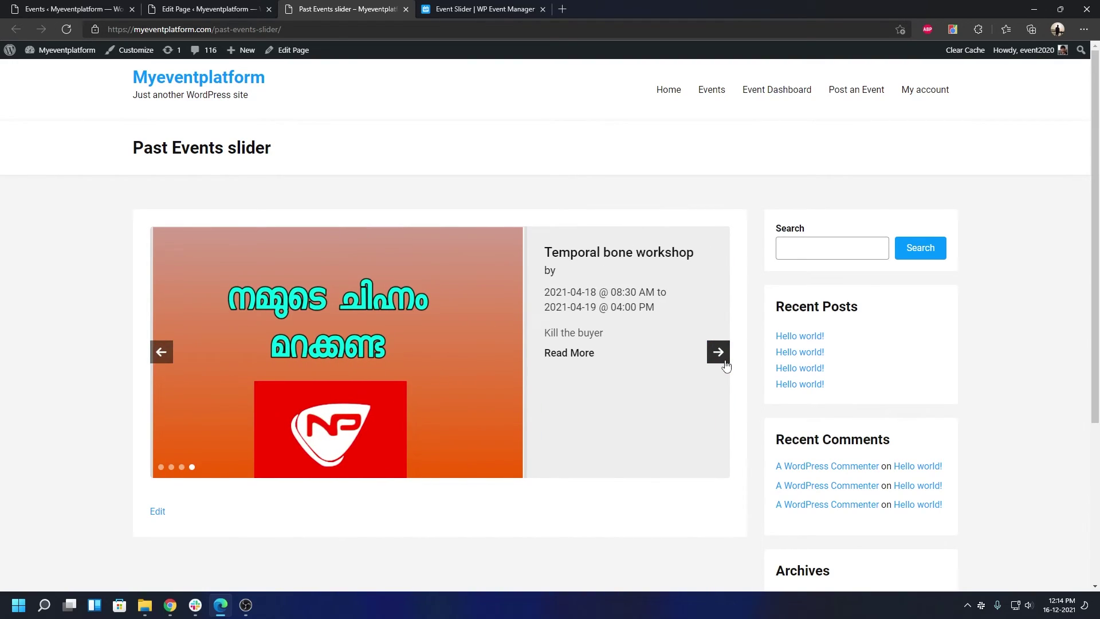
left_click(725, 363)
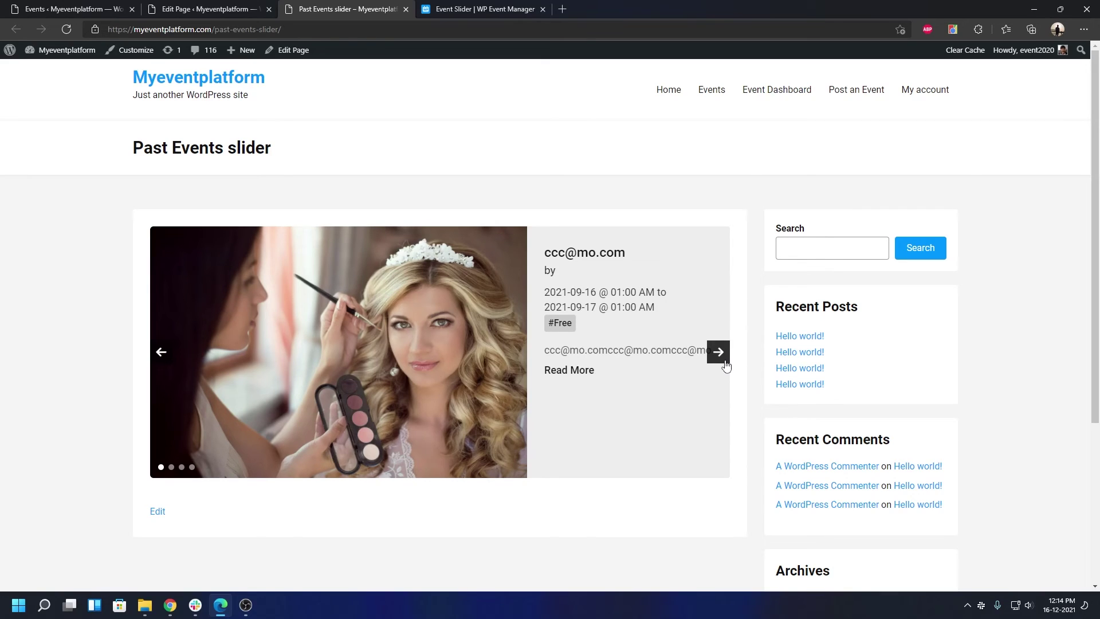
left_click(724, 362)
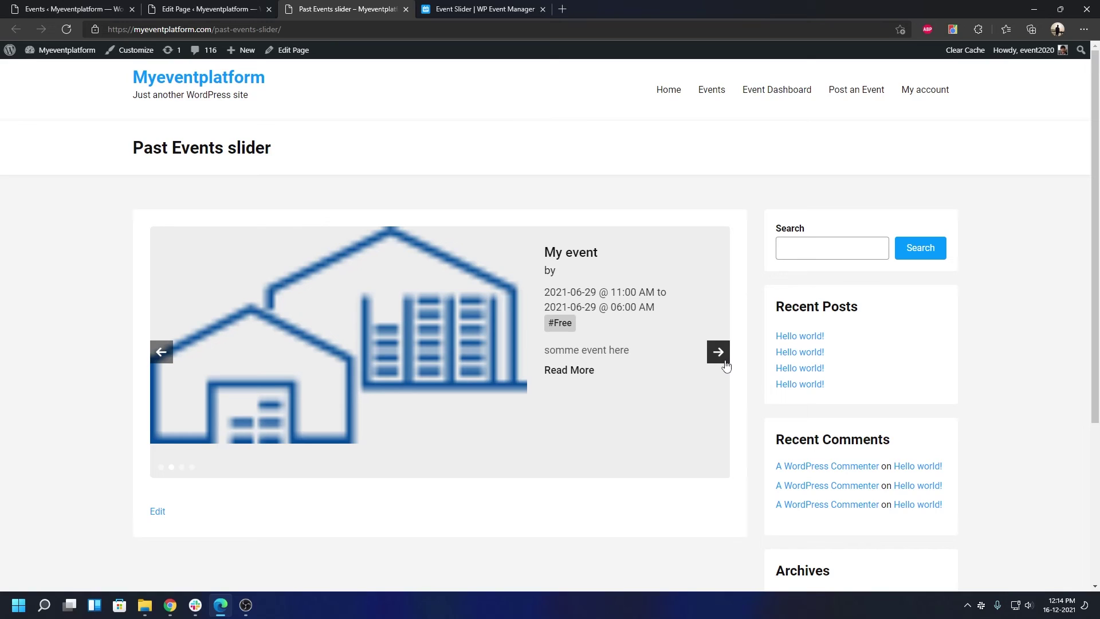
left_click(725, 363)
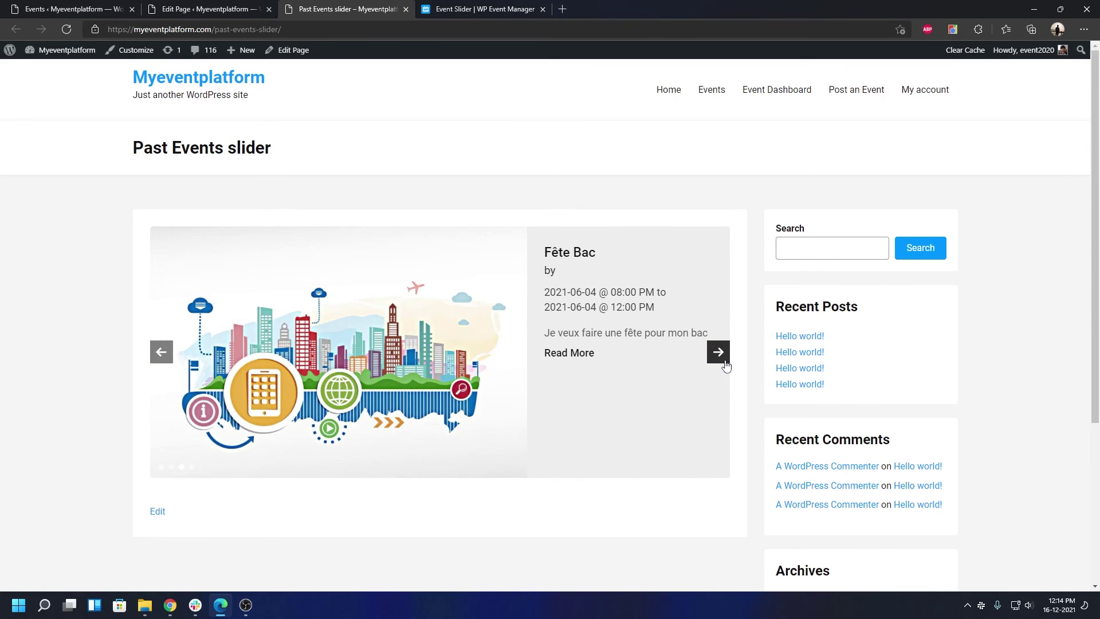
left_click(725, 363)
left_click(725, 362)
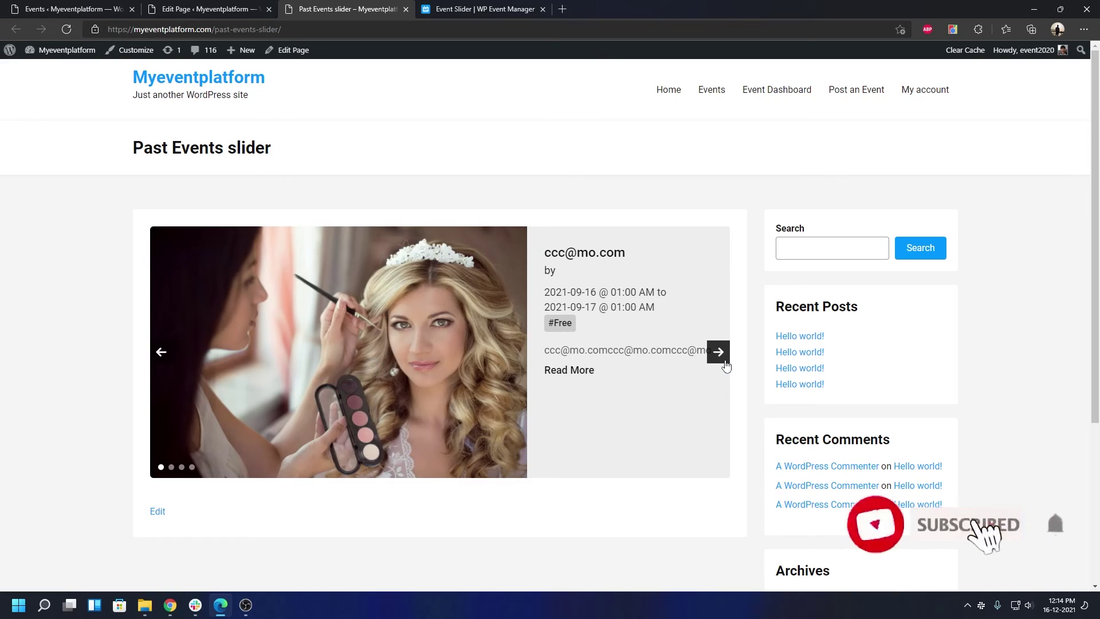
left_click(724, 362)
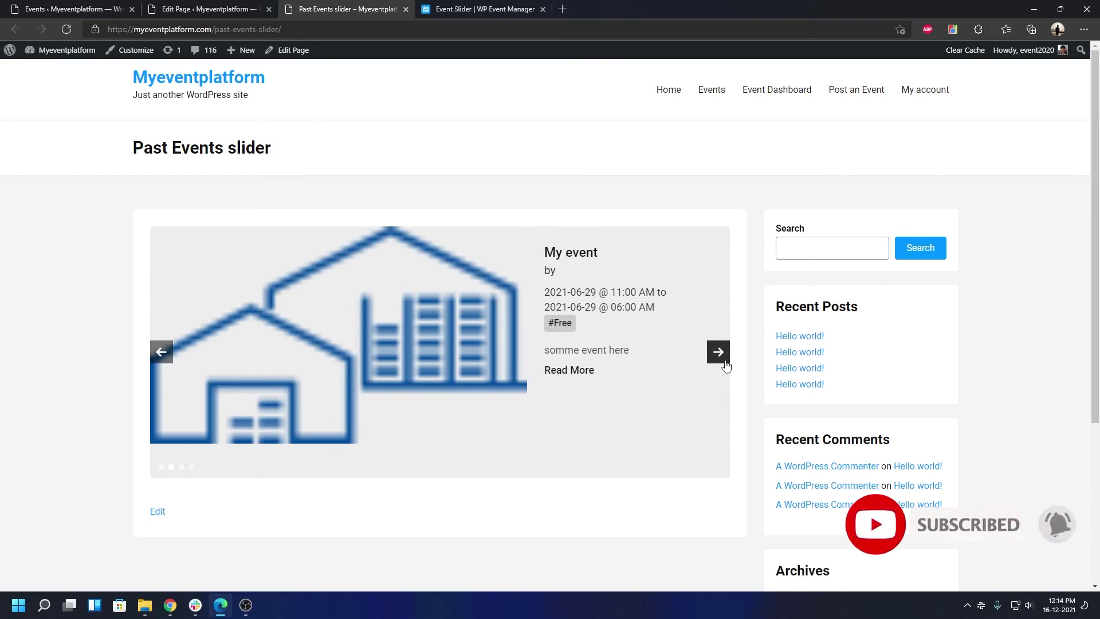
left_click(724, 362)
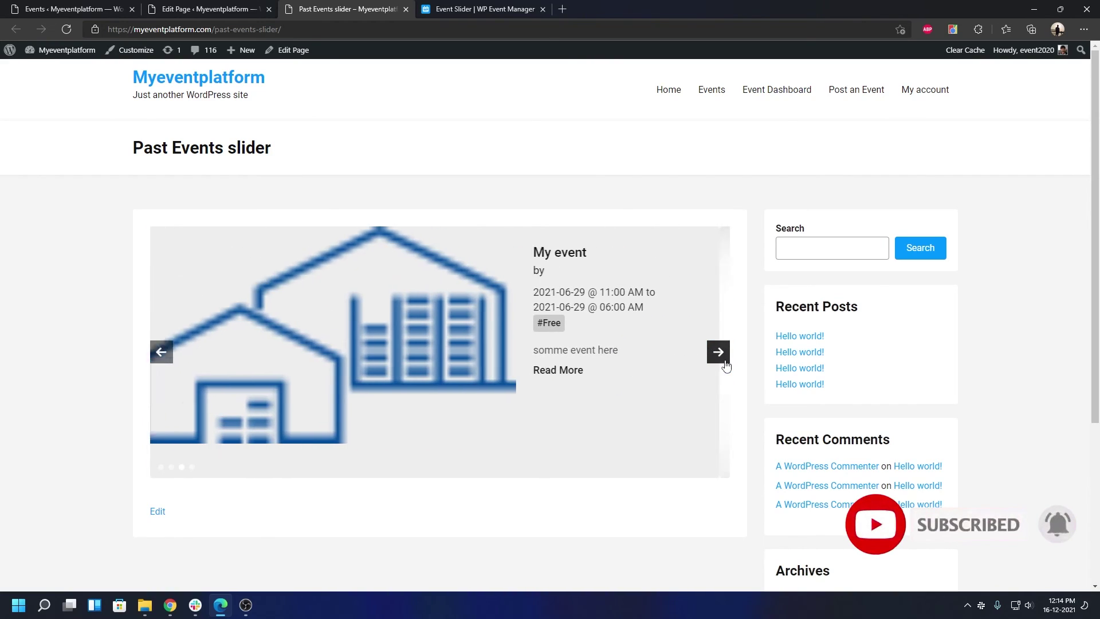